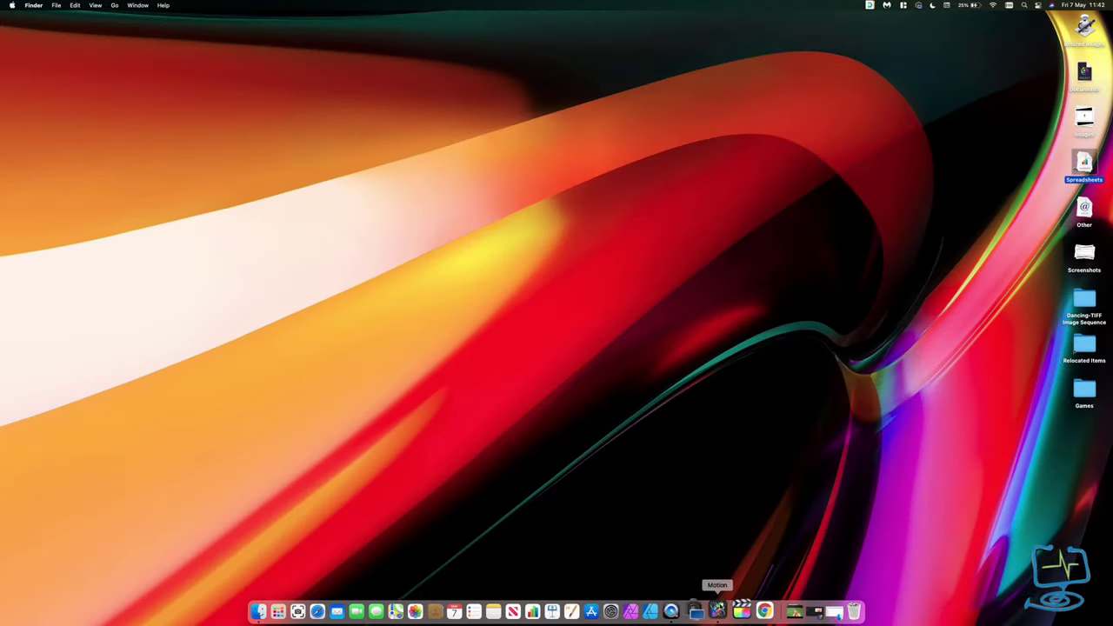
Step: Switch to Motion and create a blank Motion Project using the Broadcast HD 1080 preset
click(717, 609)
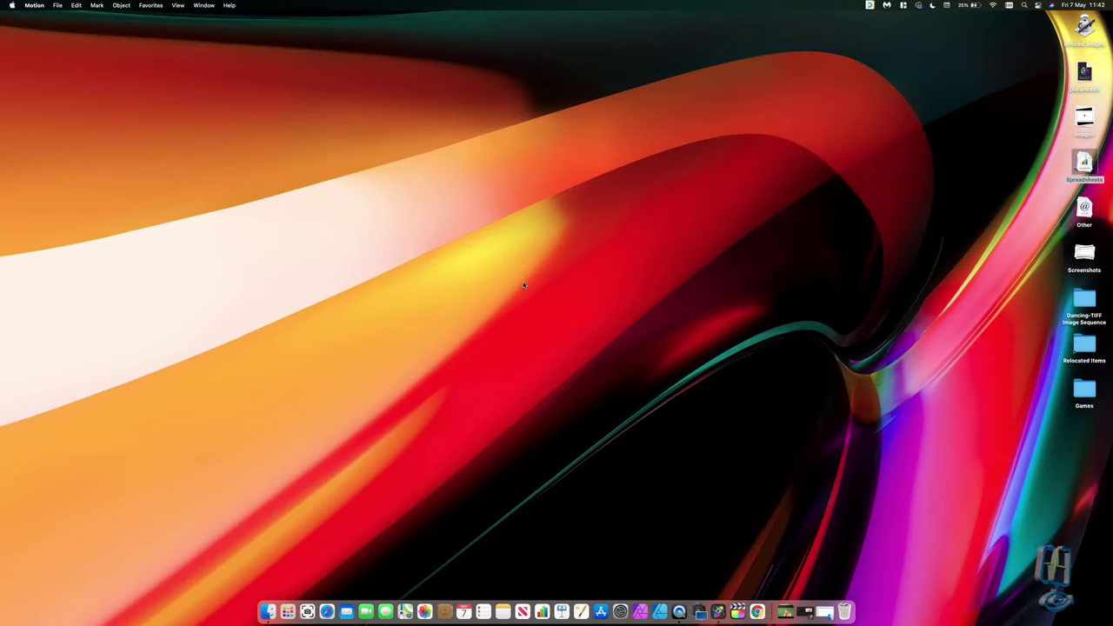
click(58, 5)
click(69, 18)
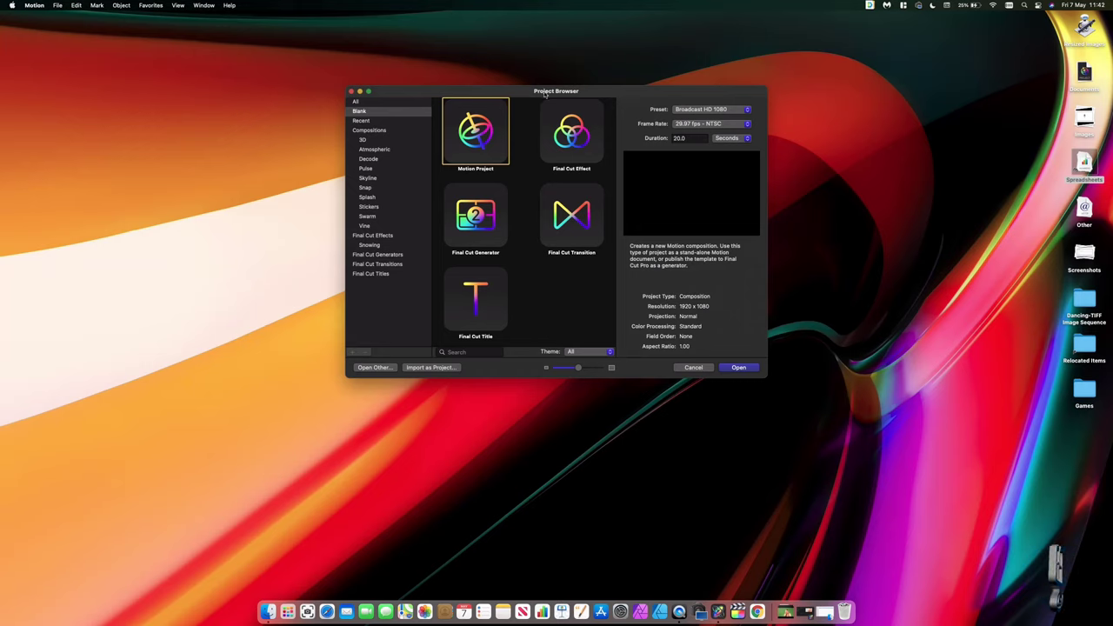
click(711, 111)
click(720, 113)
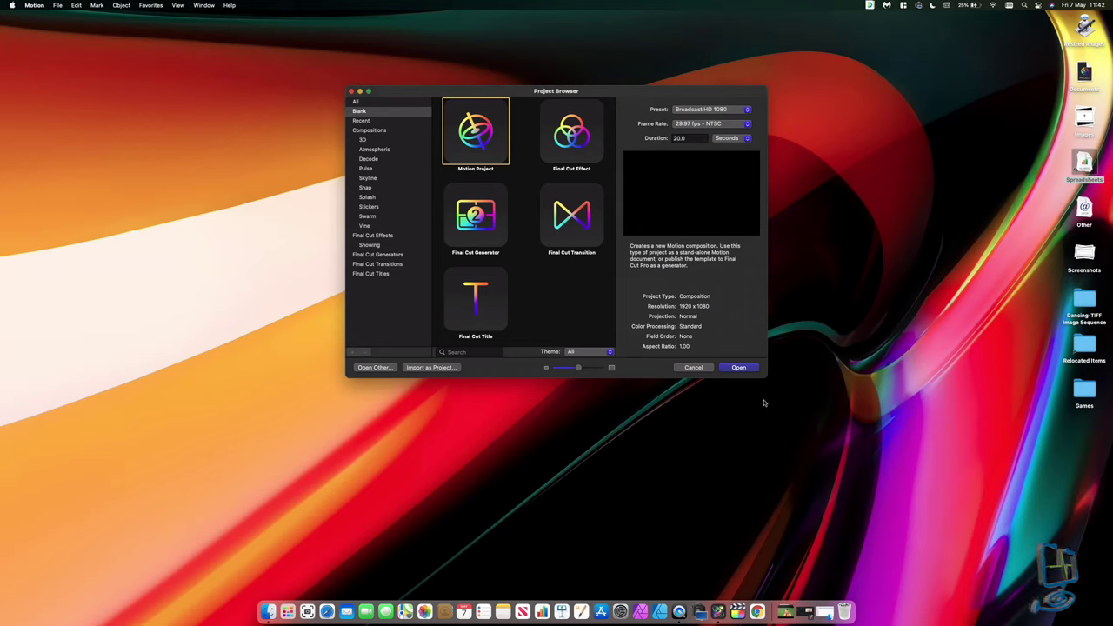
click(739, 368)
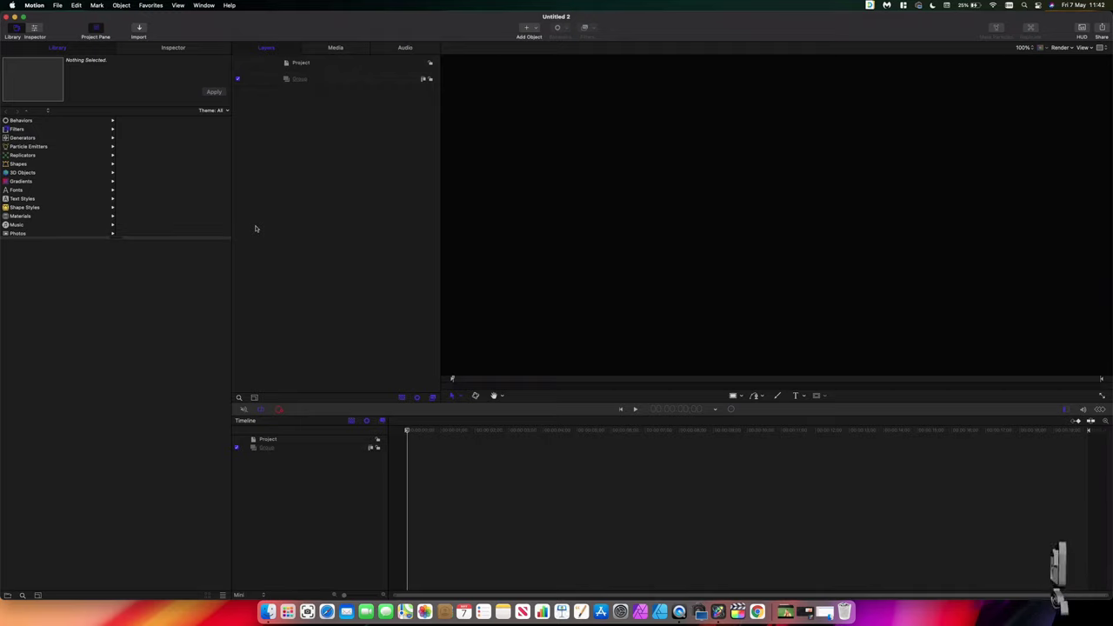
Step: Save the new project as "Remove Background using apple motion" in the existing Remove Background Using Apple Motion folder
click(58, 5)
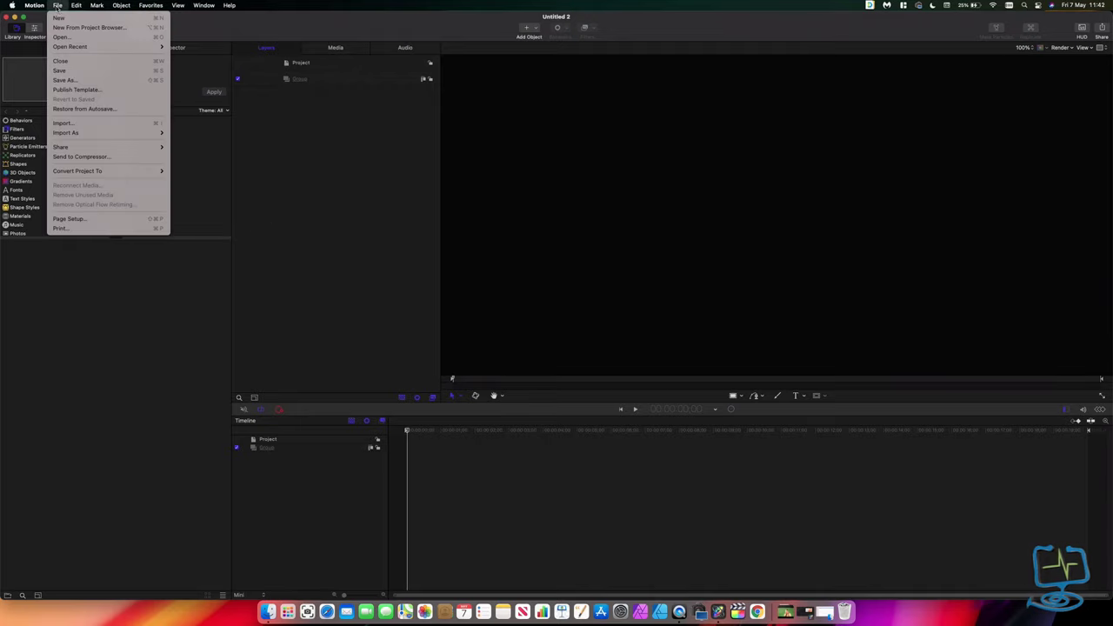
click(95, 80)
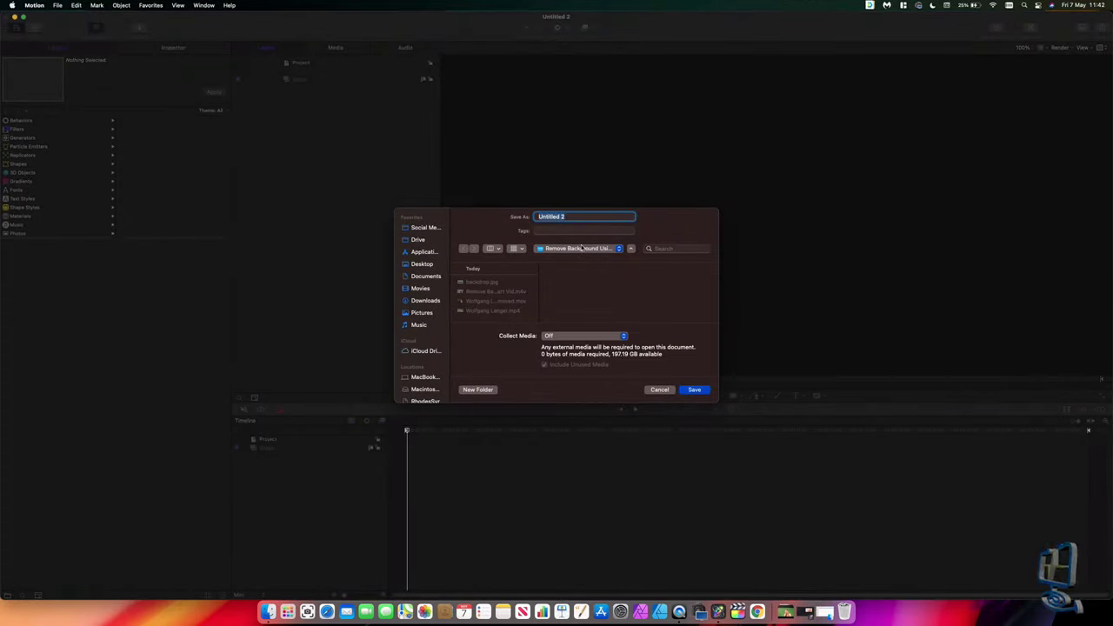
text(Re)
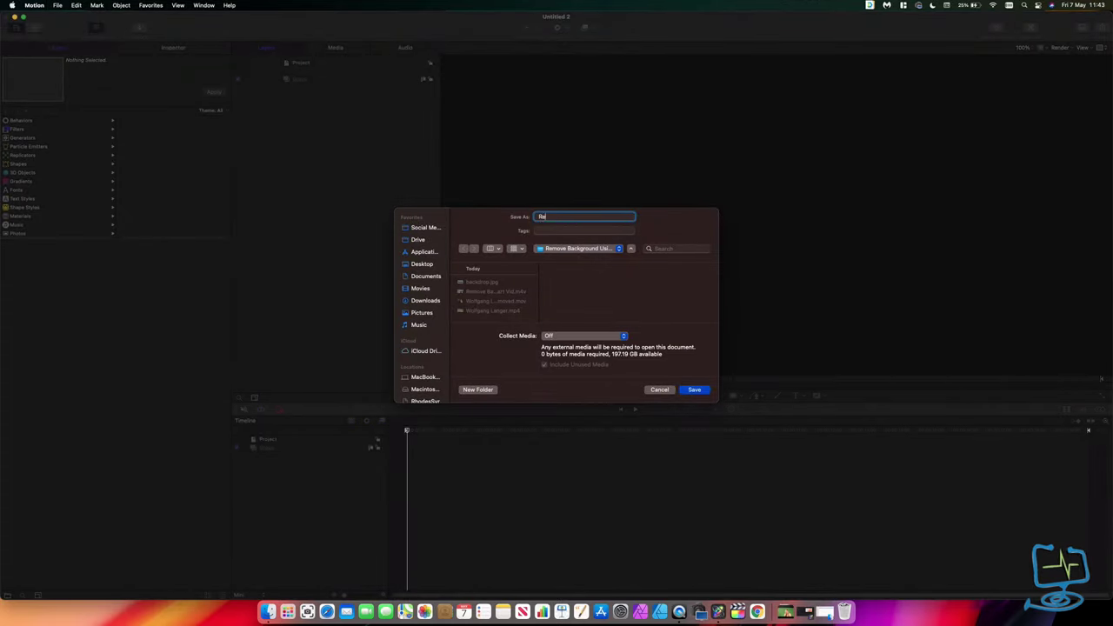
text(move Back)
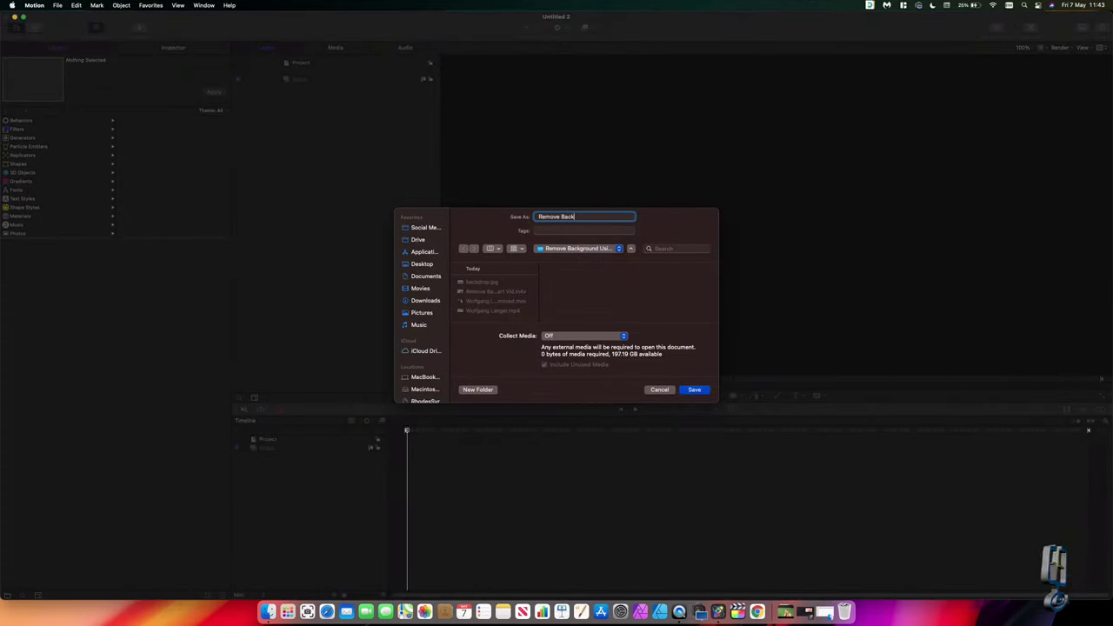
text(ground u)
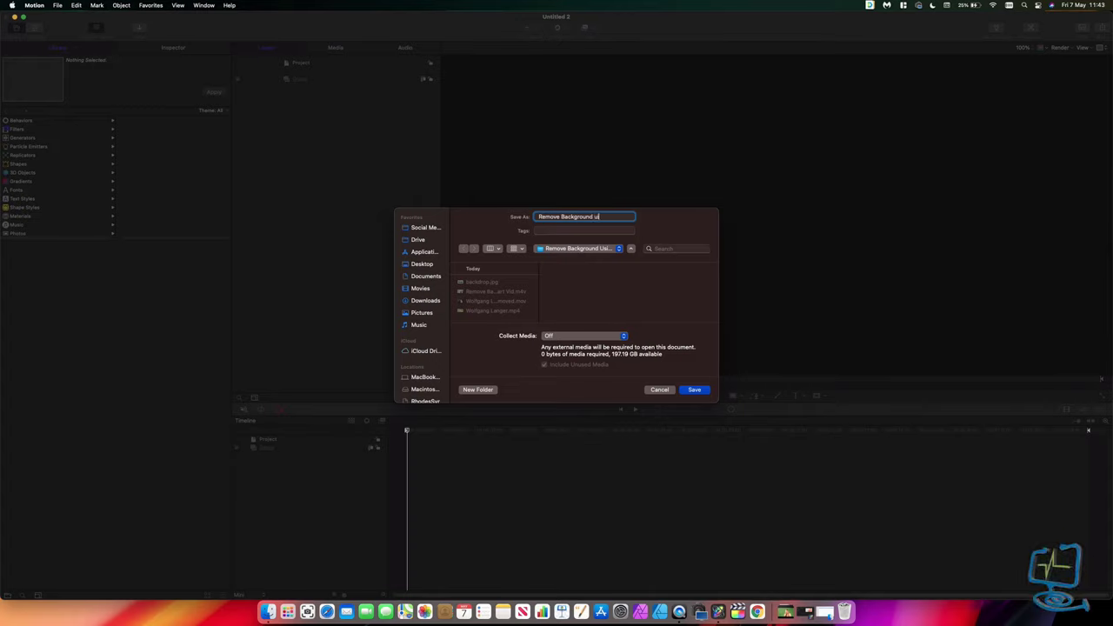
text(sing)
key(BackSpace)
key(BackSpace)
key(BackSpace)
key(BackSpace)
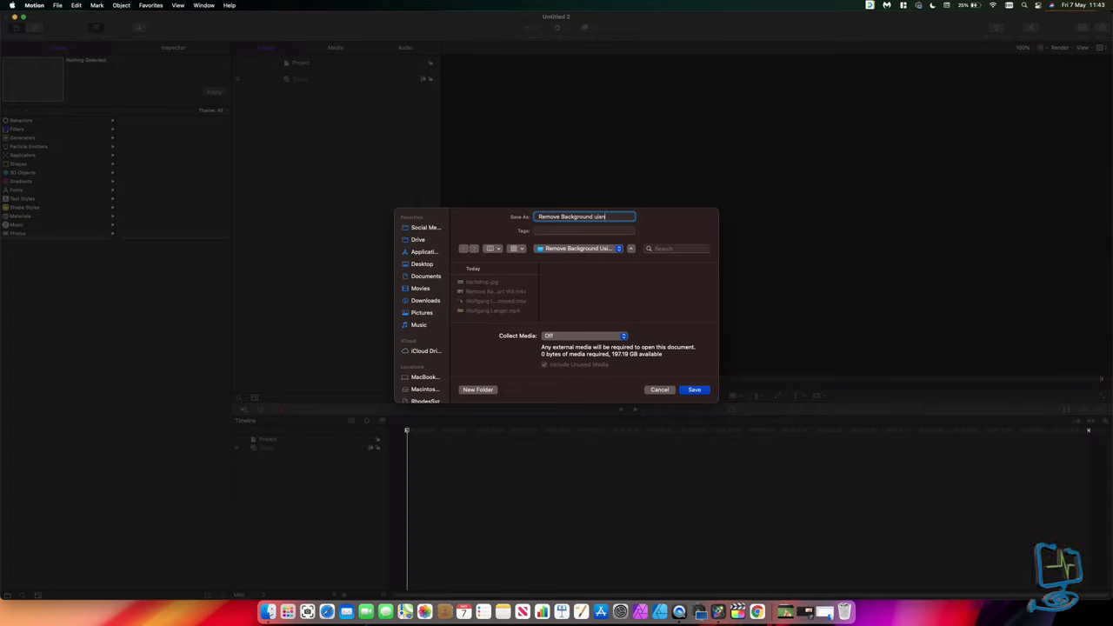
text(sing)
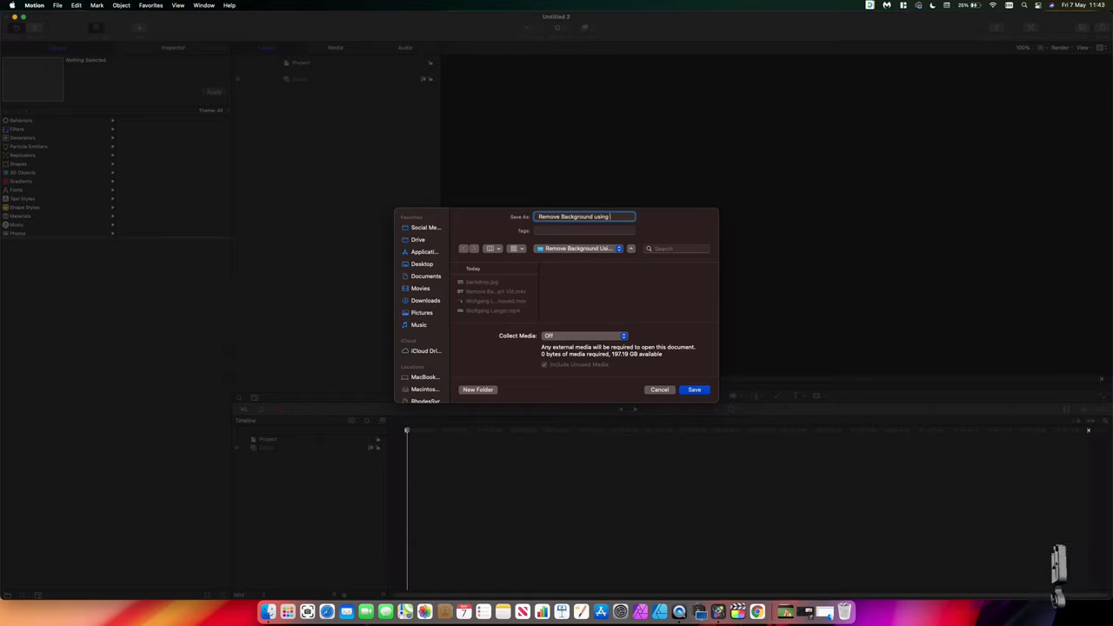
text( apple motion)
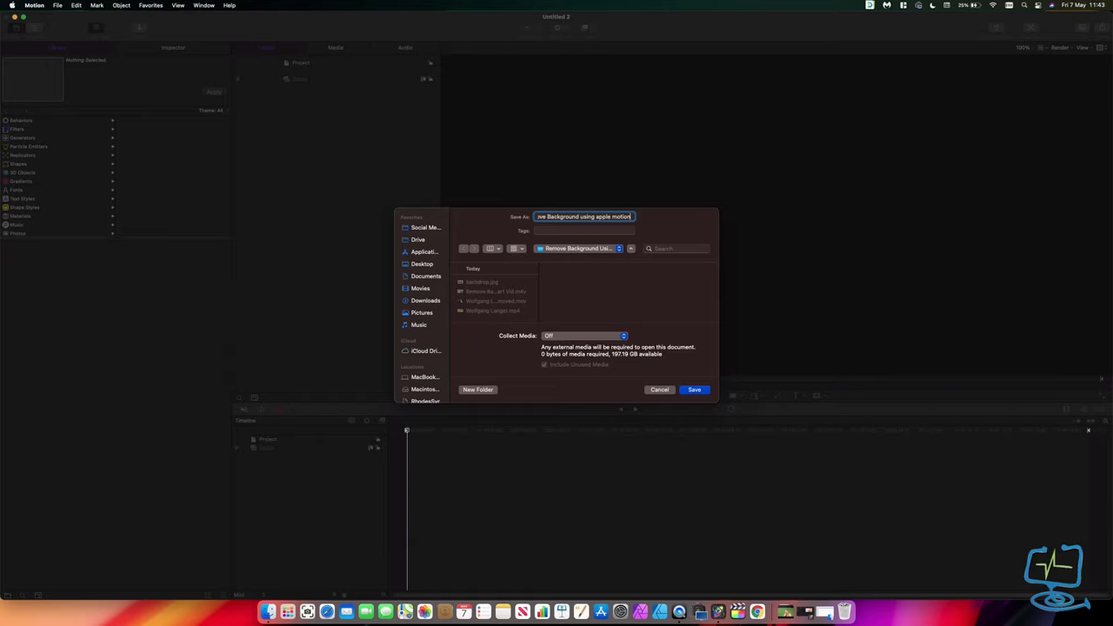
key(Return)
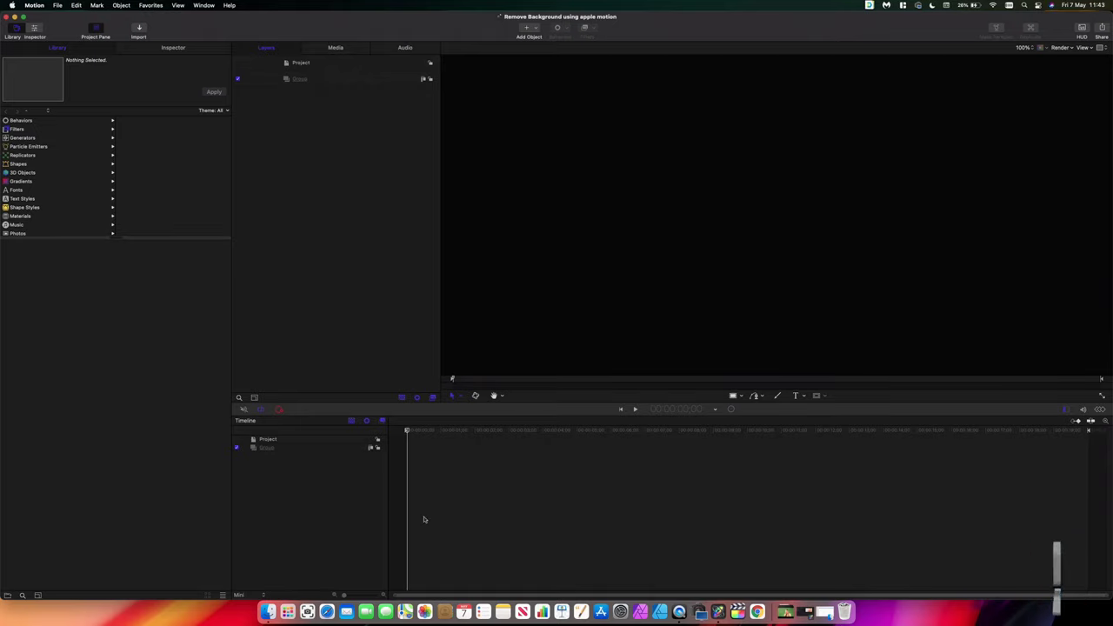
Step: Add the green-screen .mp4 video from the Remove Background Using Apple Motion folder in Finder to the project's layers
click(278, 611)
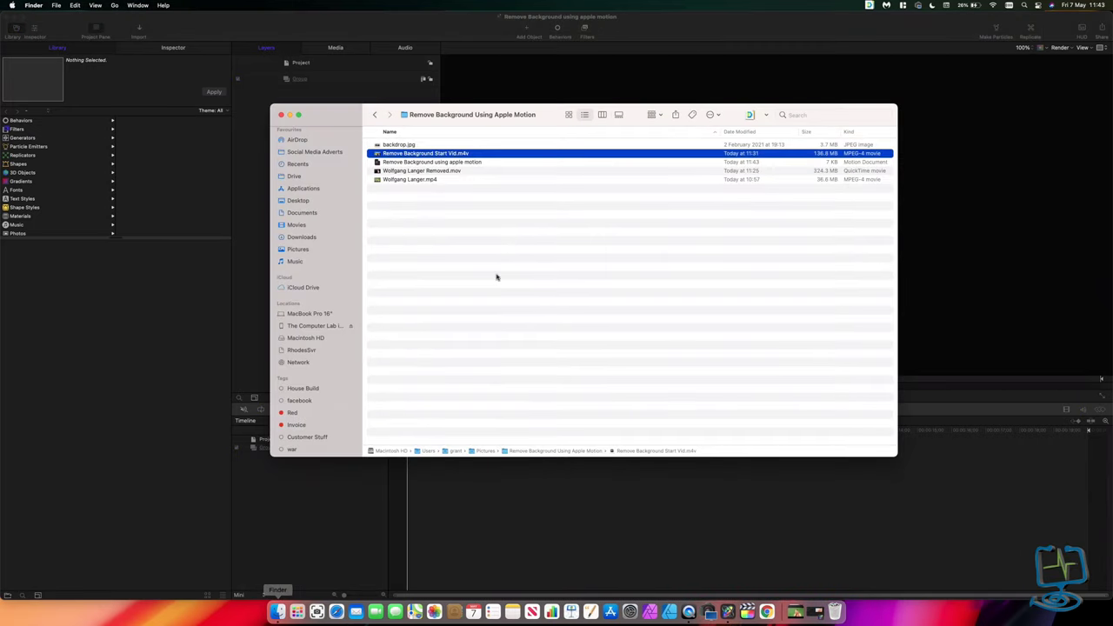
drag(437, 116, 616, 110)
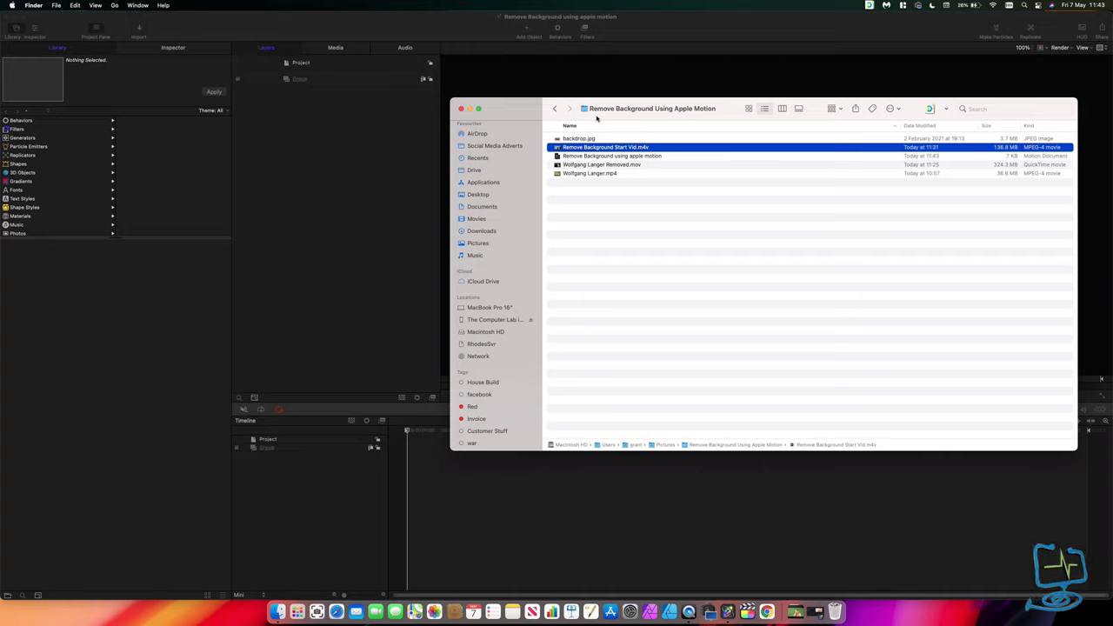
click(580, 174)
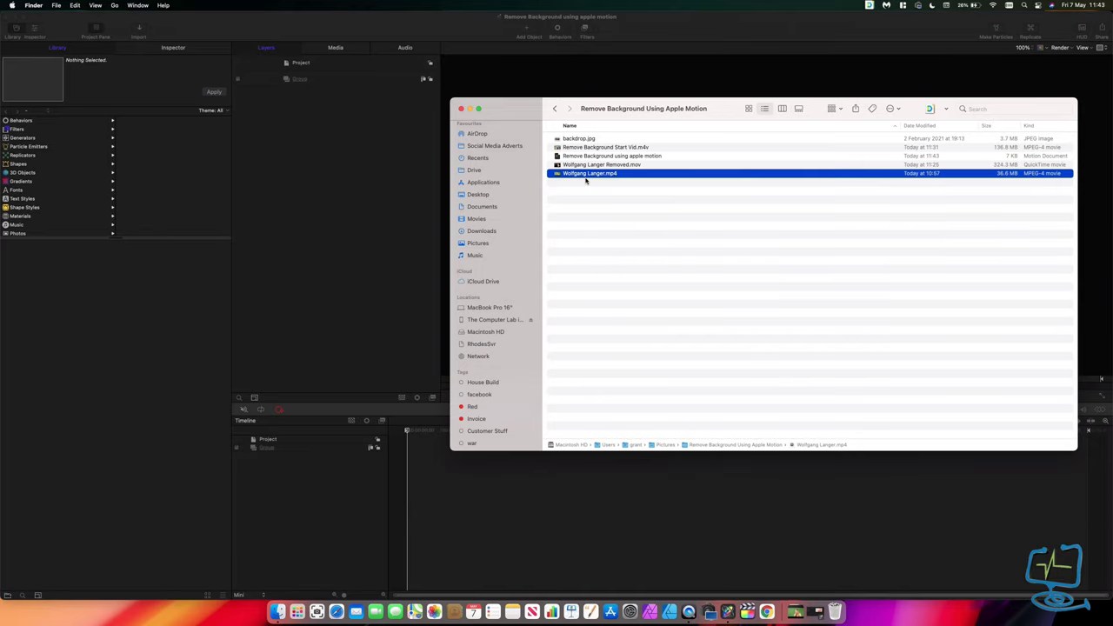
drag(624, 104, 597, 103)
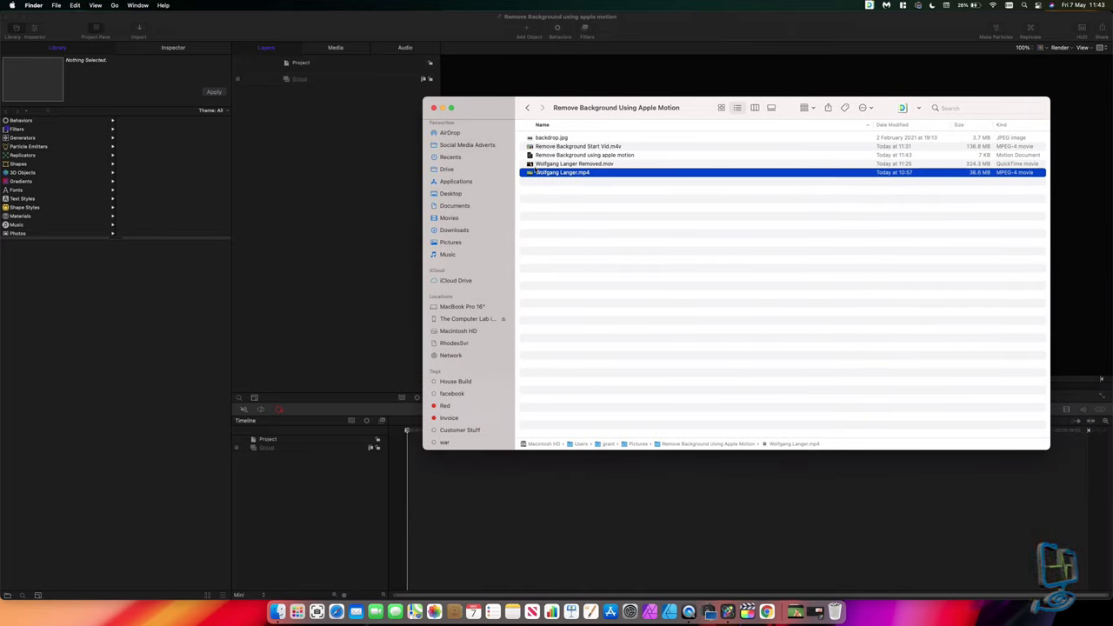
drag(543, 173, 300, 160)
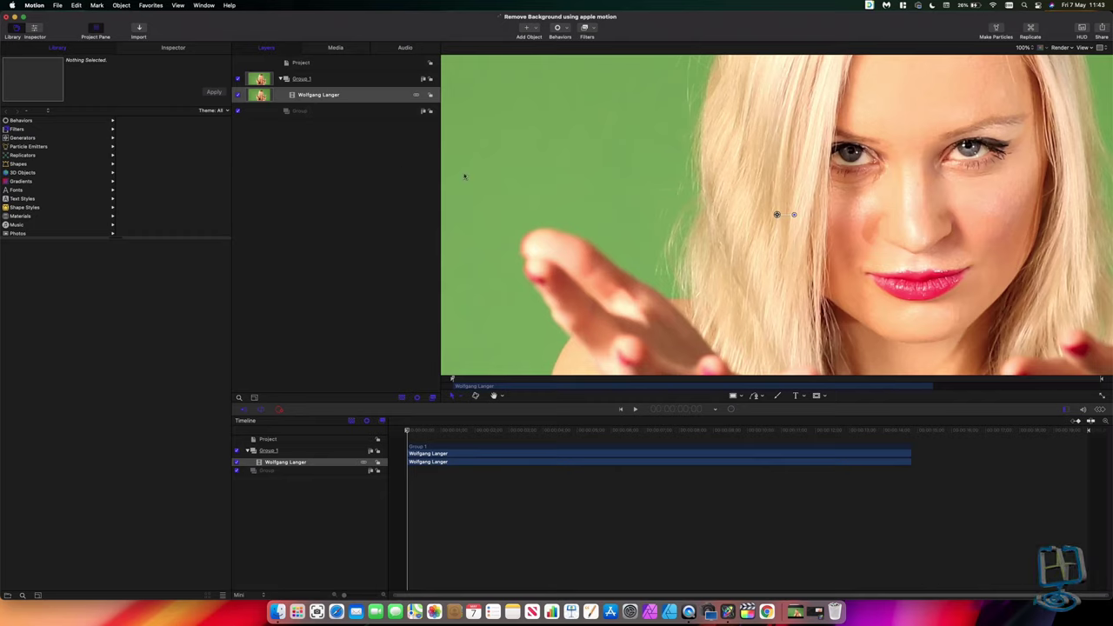
Step: Scale the green-screen clip down so its corners and edges match the project frame, and deselect it
click(1031, 50)
click(1023, 30)
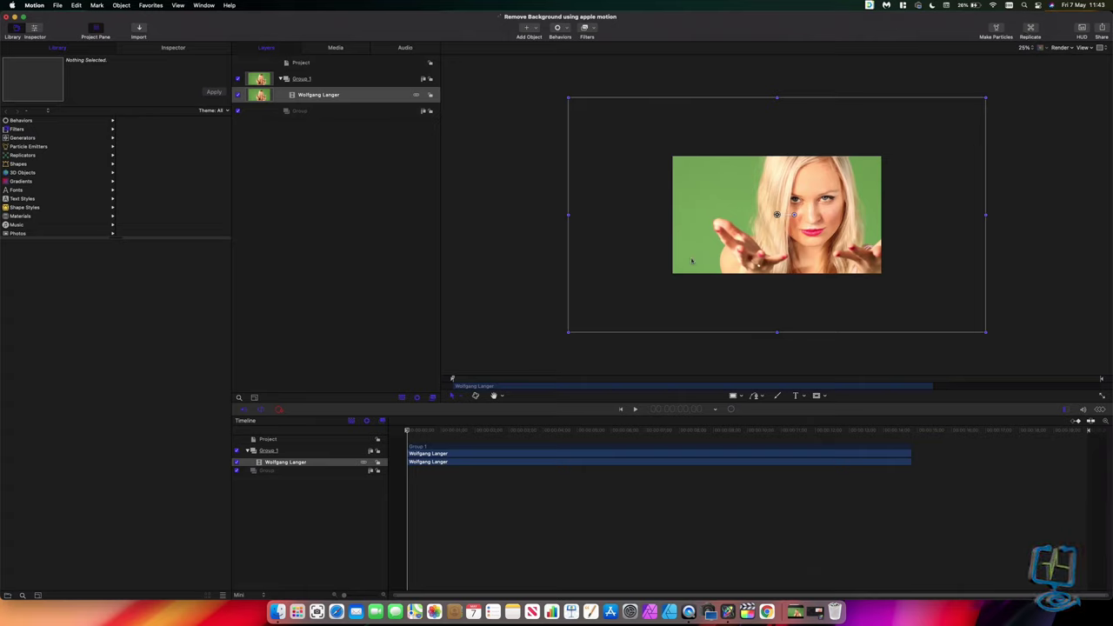
drag(569, 331, 672, 277)
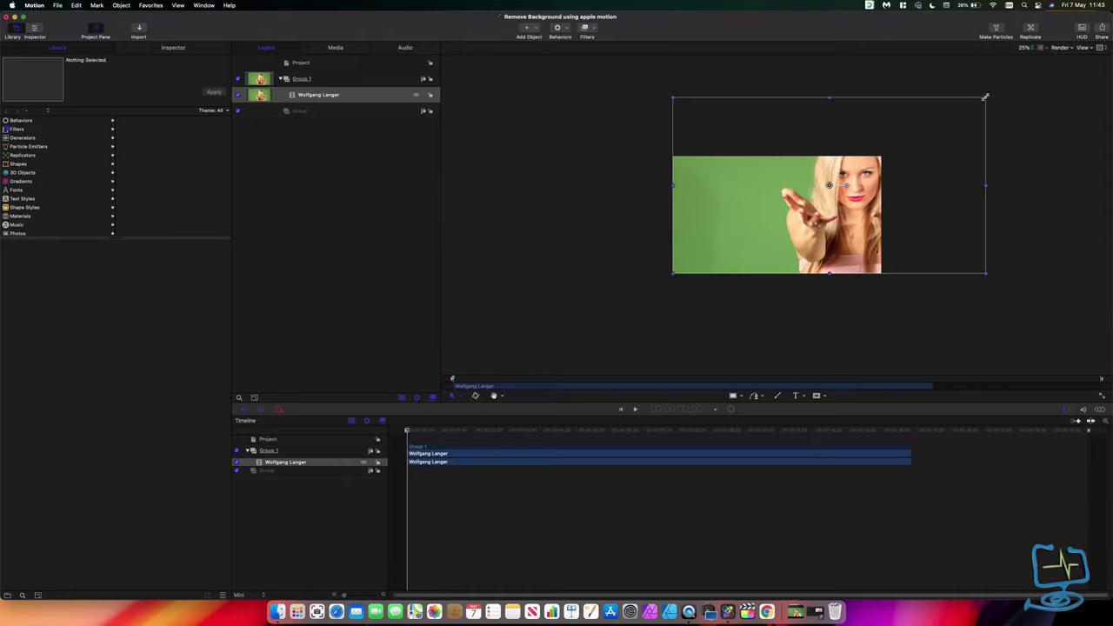
drag(984, 96, 882, 155)
key(super+equal)
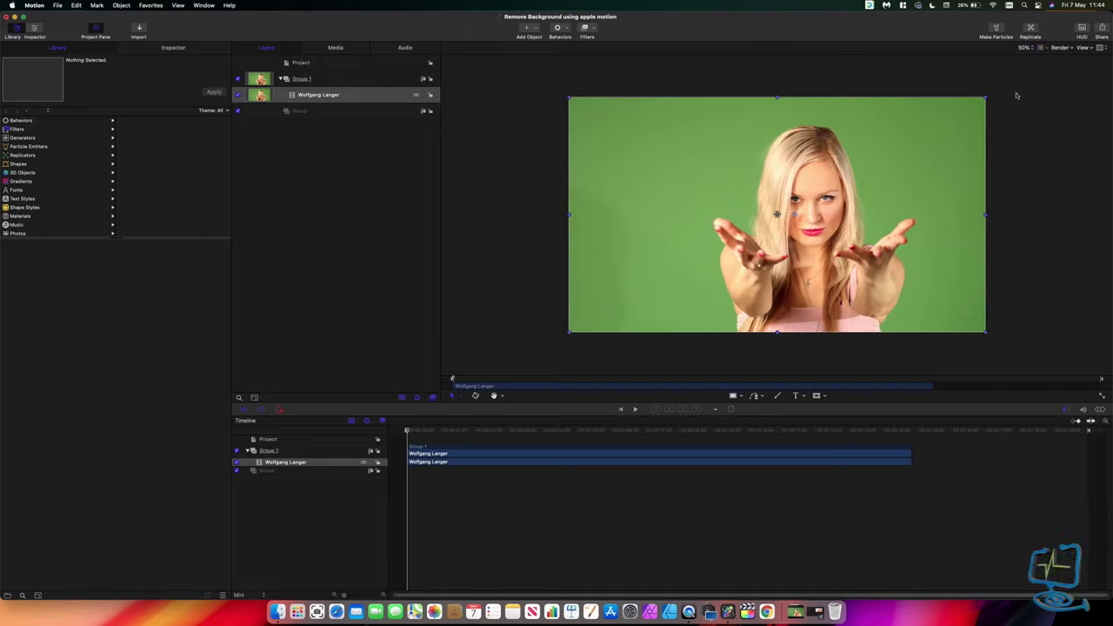
drag(986, 214, 987, 214)
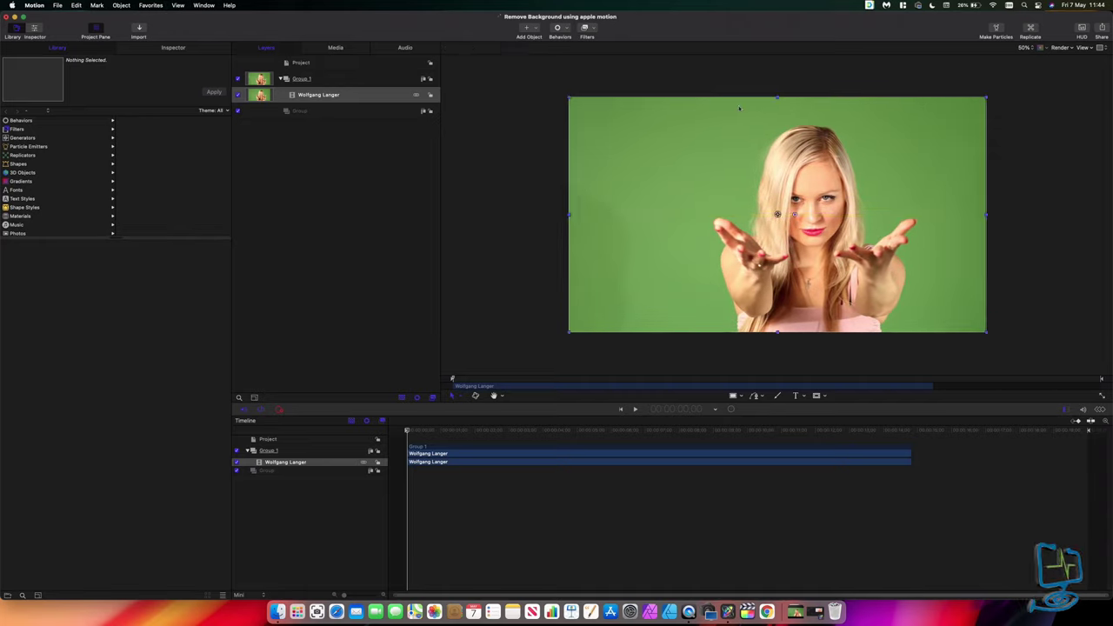
mouse_move(775, 99)
mouse_down()
mouse_move(774, 87)
mouse_move(777, 97)
mouse_up()
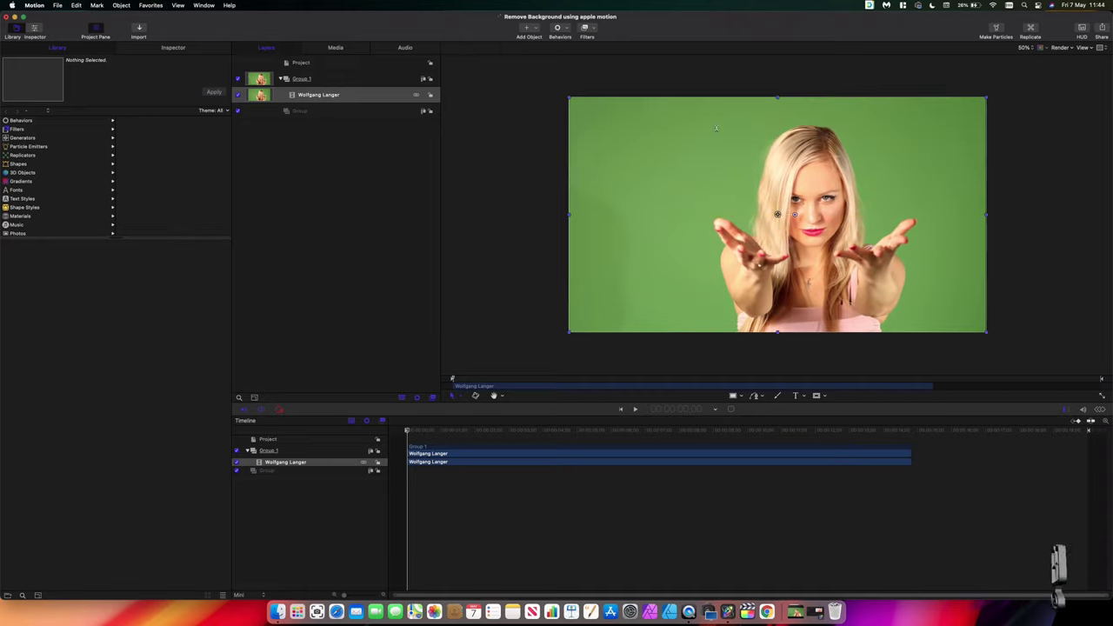
mouse_move(573, 218)
mouse_down()
mouse_move(556, 216)
mouse_move(570, 217)
mouse_up()
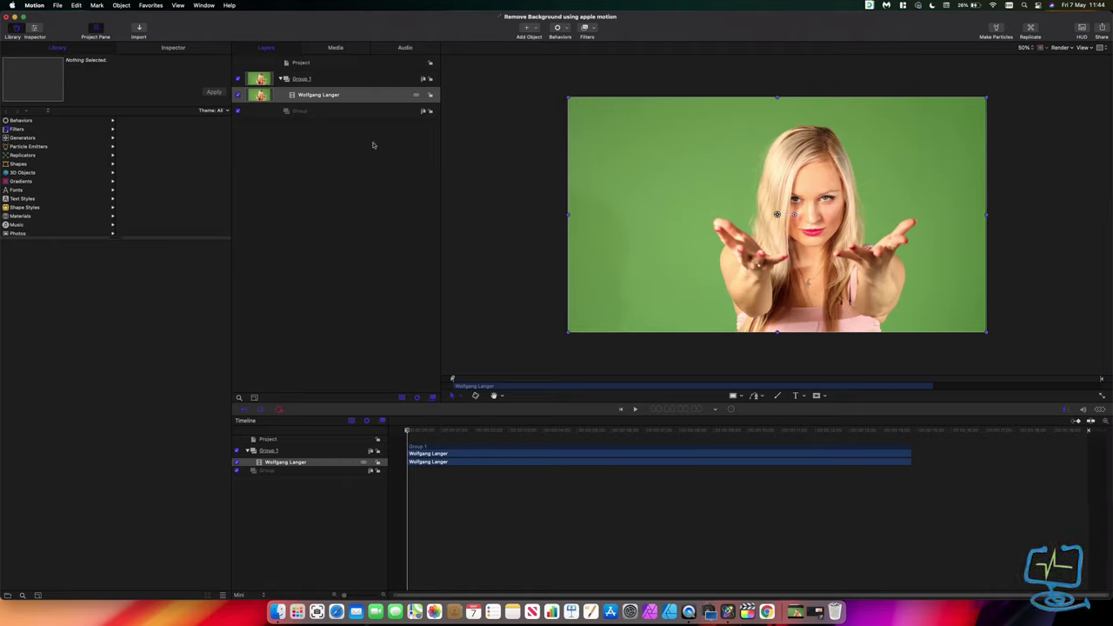
click(528, 179)
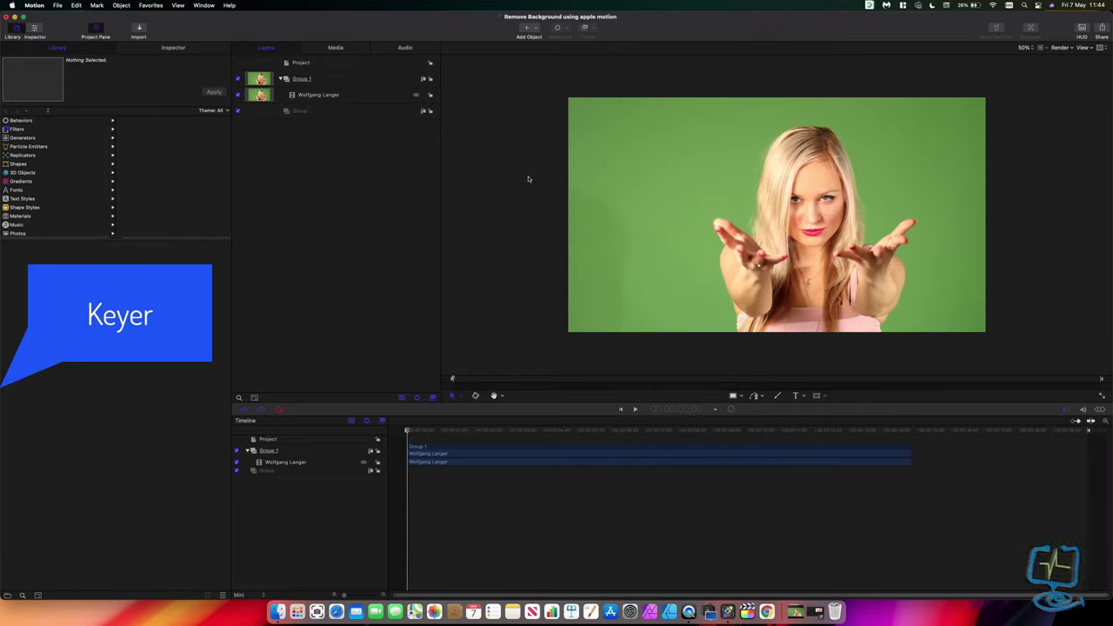
Step: Apply the Keyer filter from the Keying category to the green-screen clip's layer
click(318, 97)
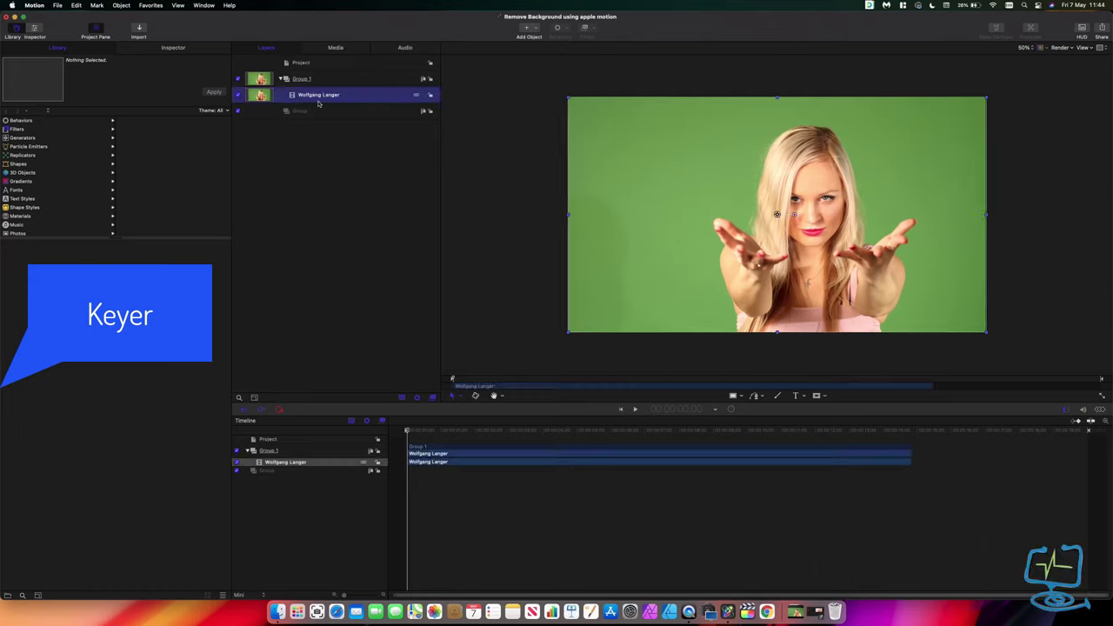
click(76, 57)
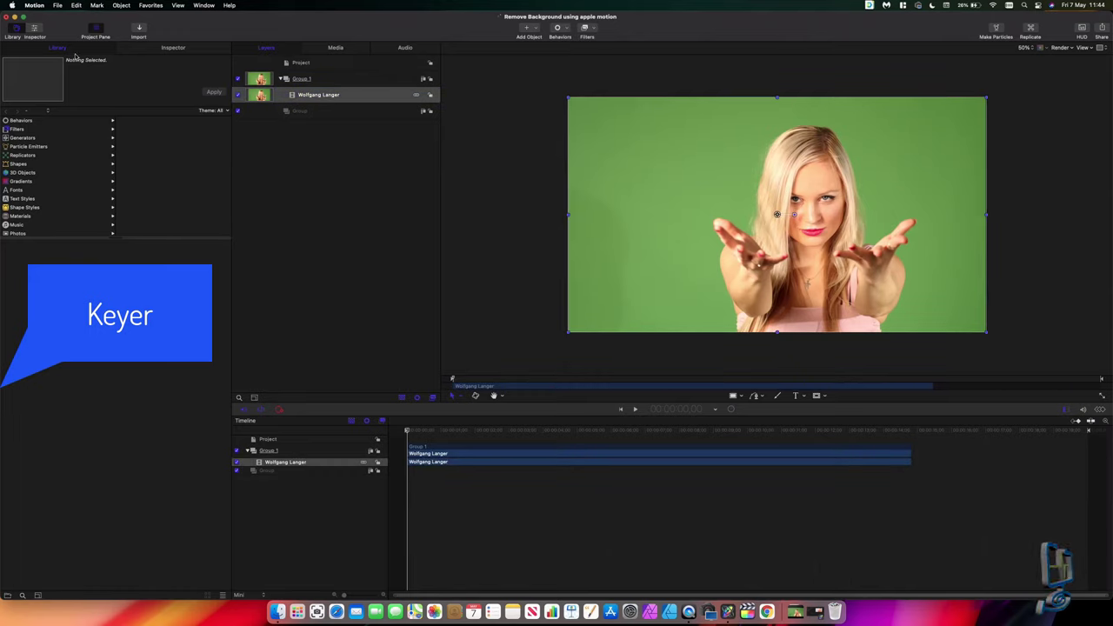
click(163, 52)
click(77, 52)
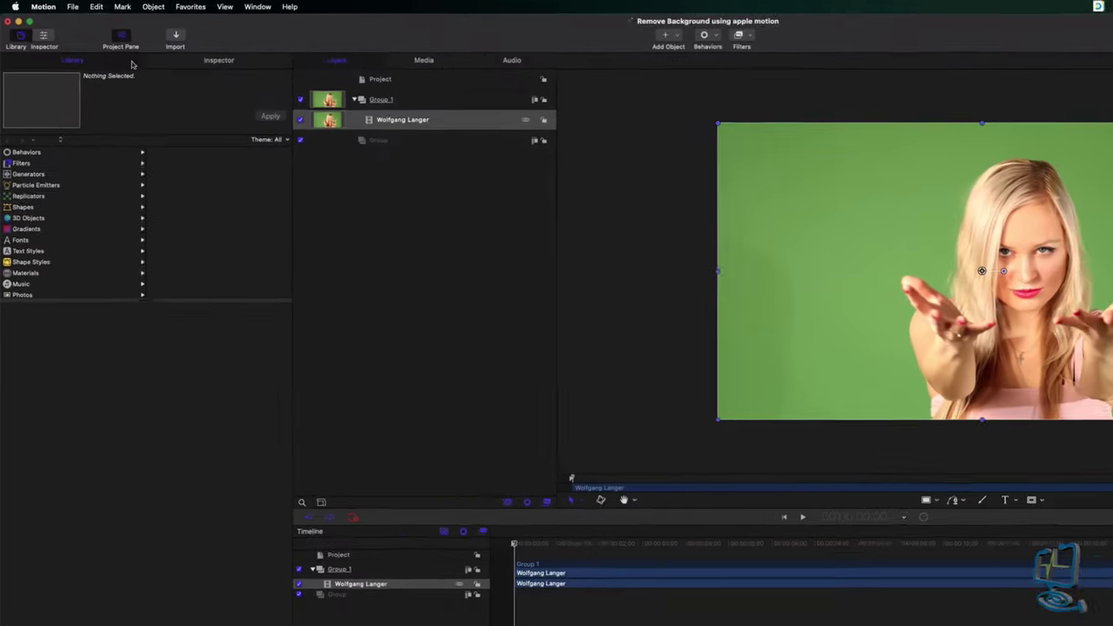
click(26, 192)
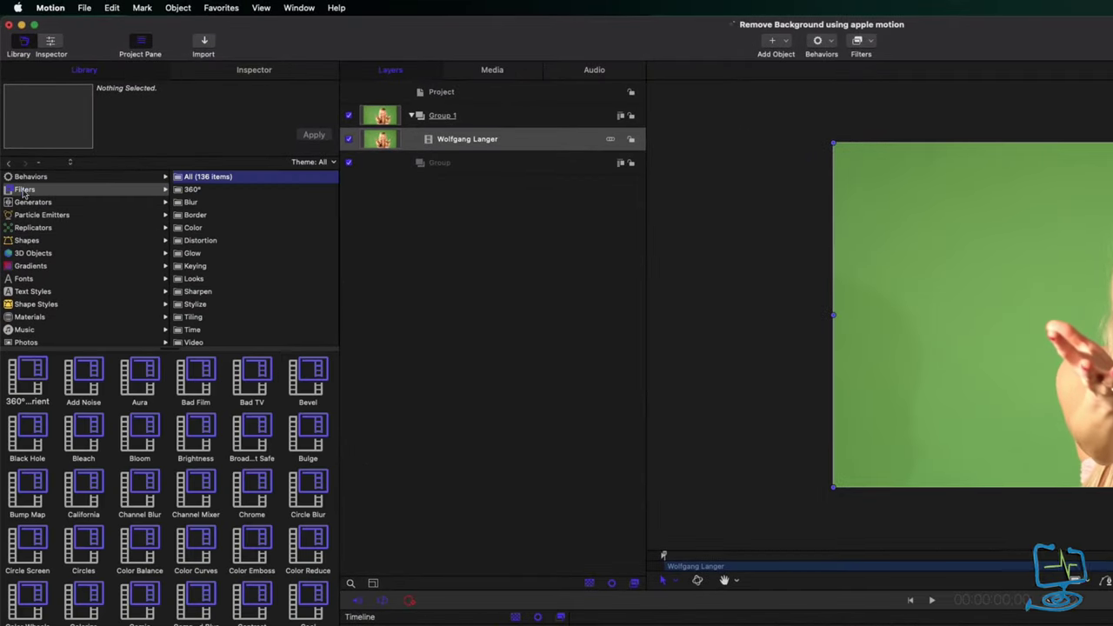
click(194, 266)
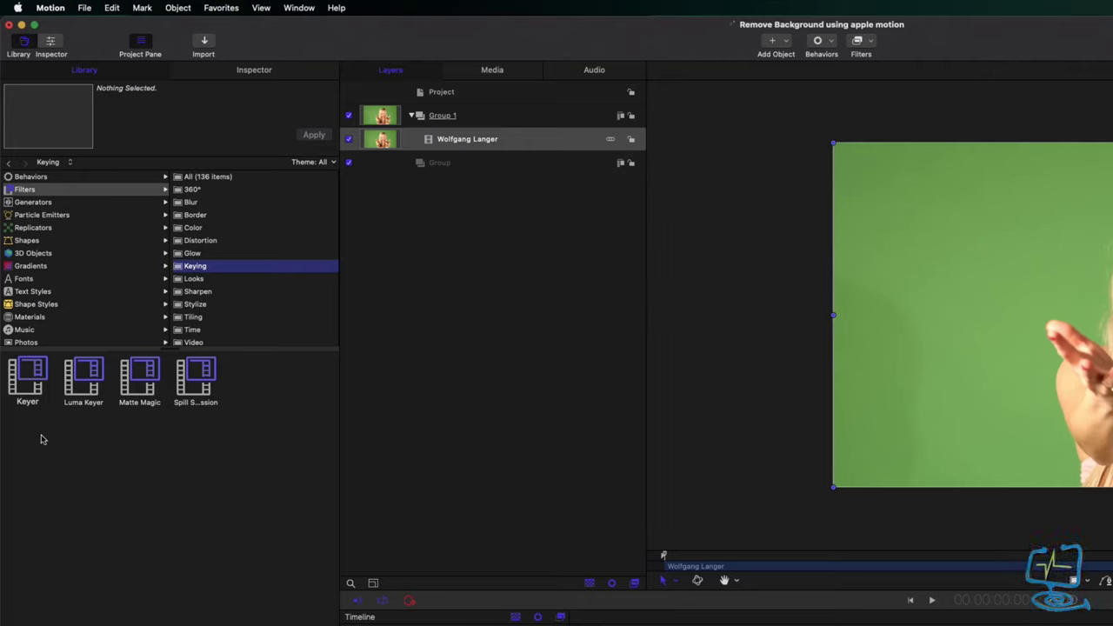
click(26, 387)
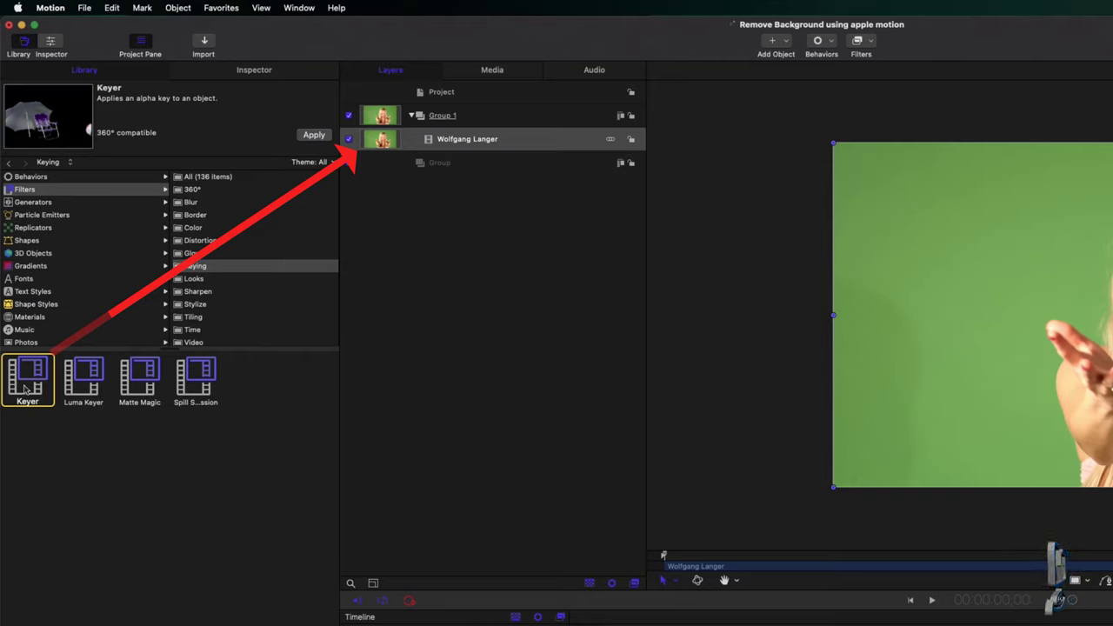
drag(27, 388, 517, 141)
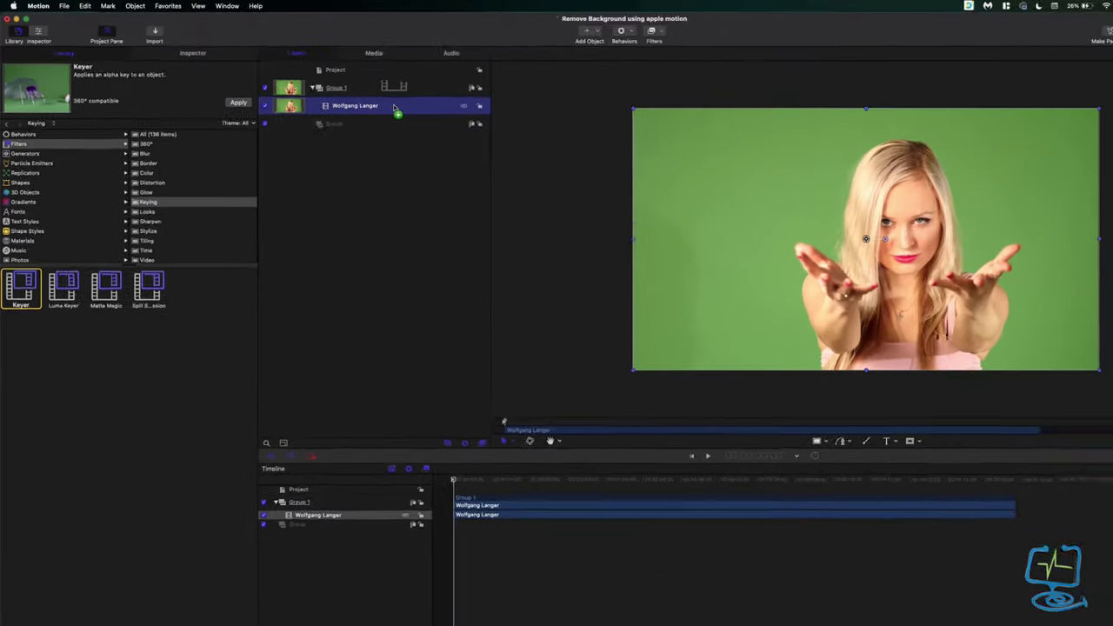
drag(396, 109, 394, 108)
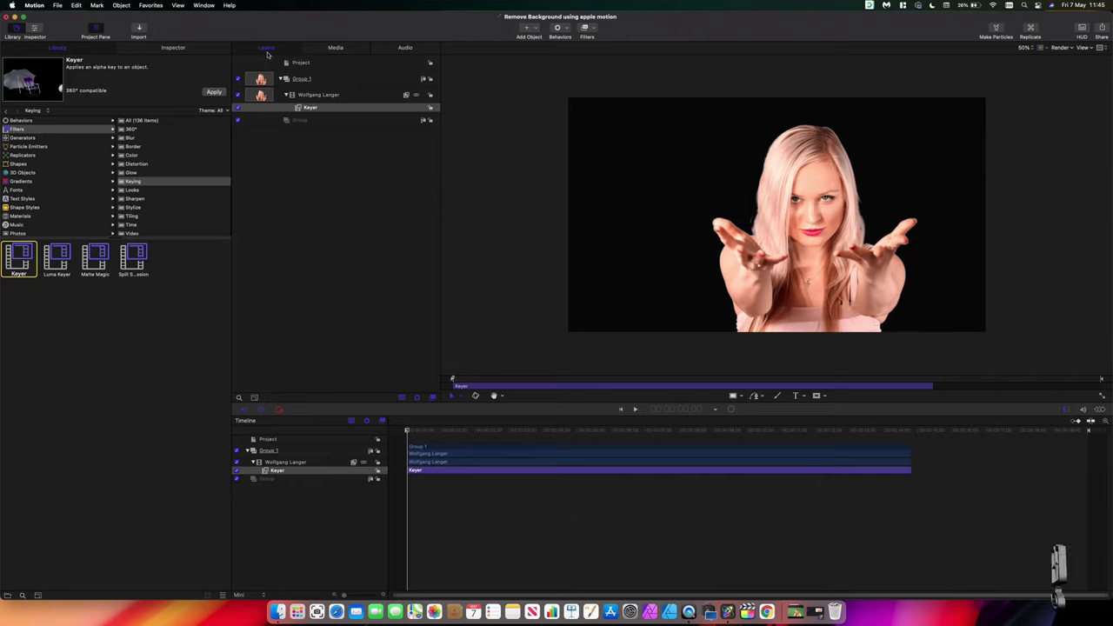
Step: Hide effects in the layers list and disable the filters on the green-screen clip
click(433, 399)
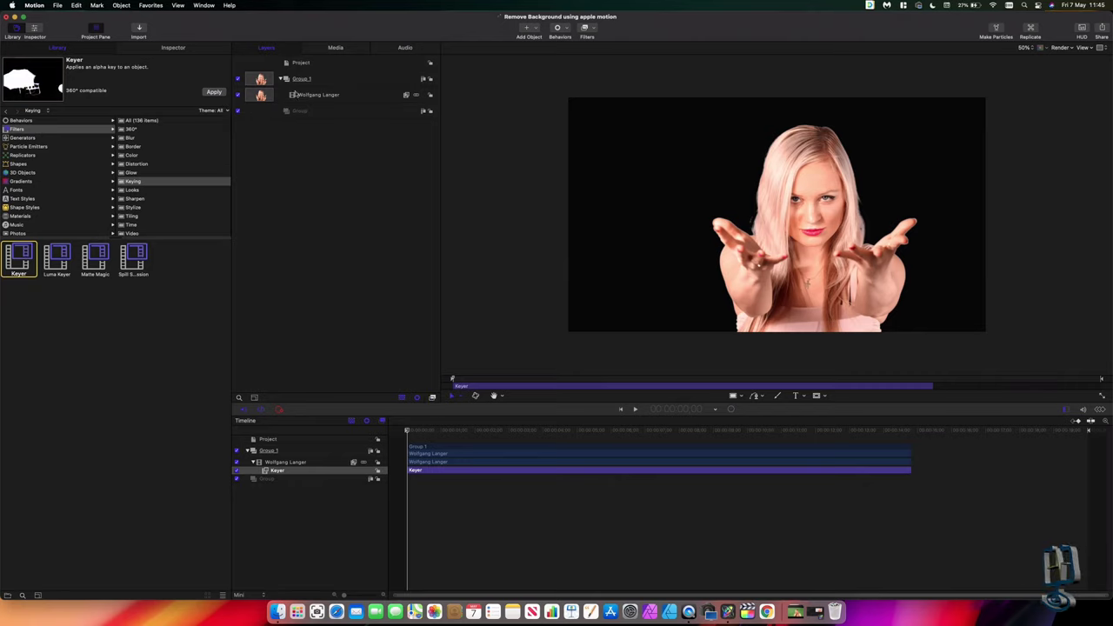
click(406, 96)
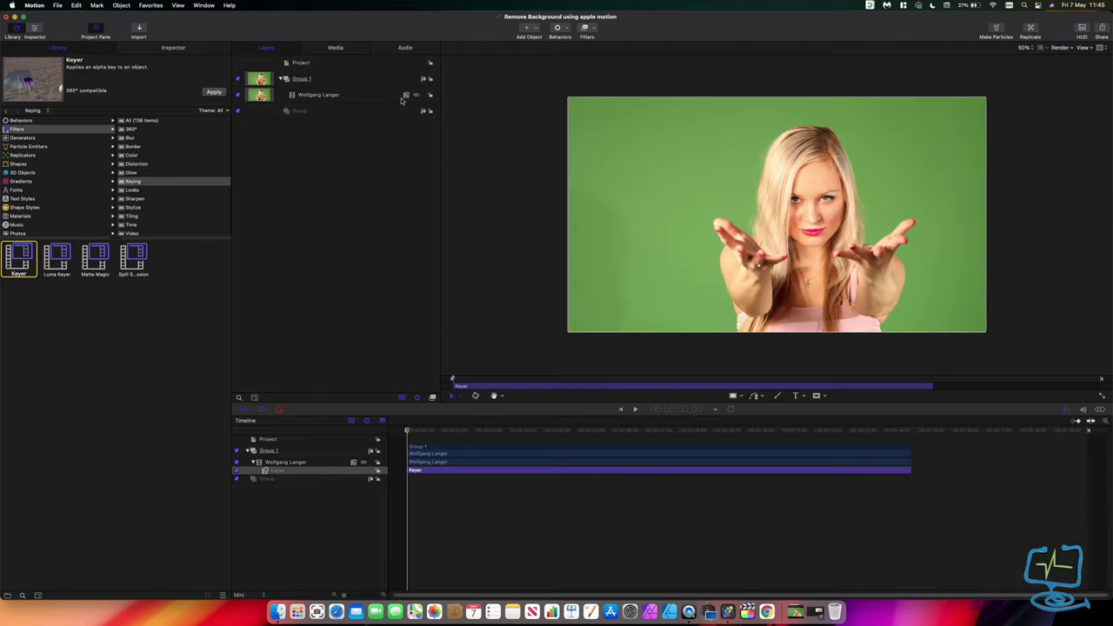
Step: Re-enable the green-screen clip's filters and show effects in the layers list, toggling the Keyer off and back on to compare
click(406, 96)
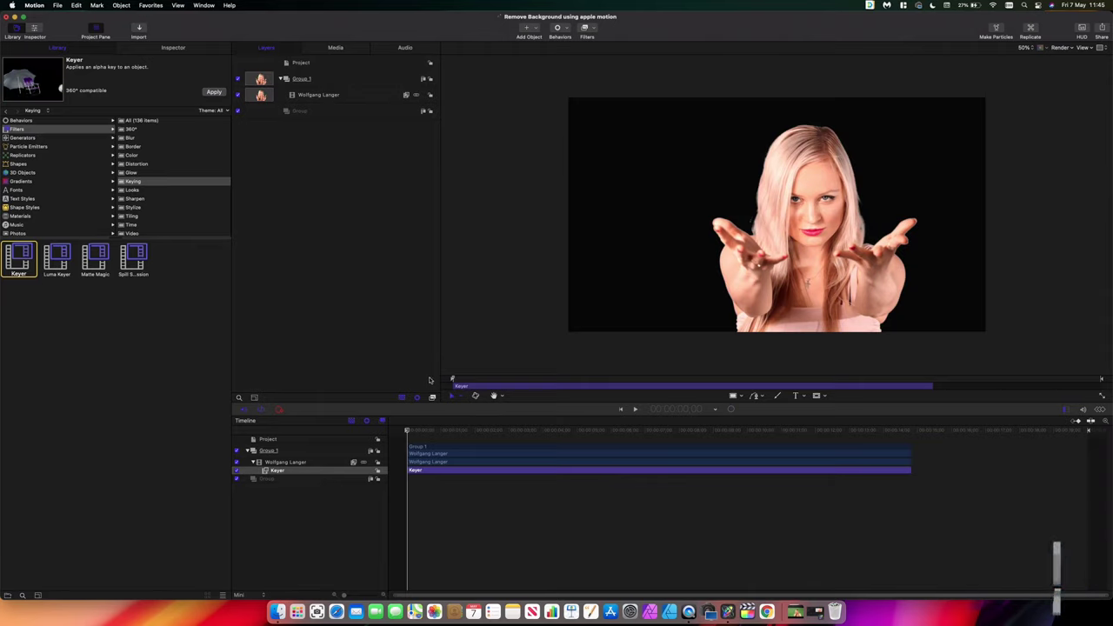
click(432, 398)
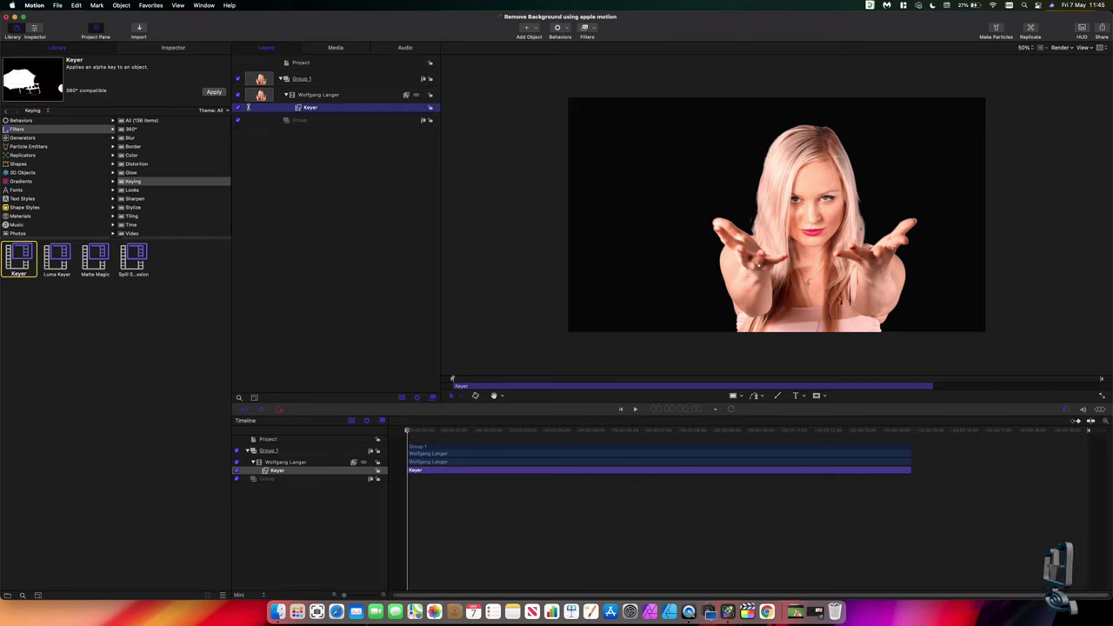
click(238, 108)
click(238, 108)
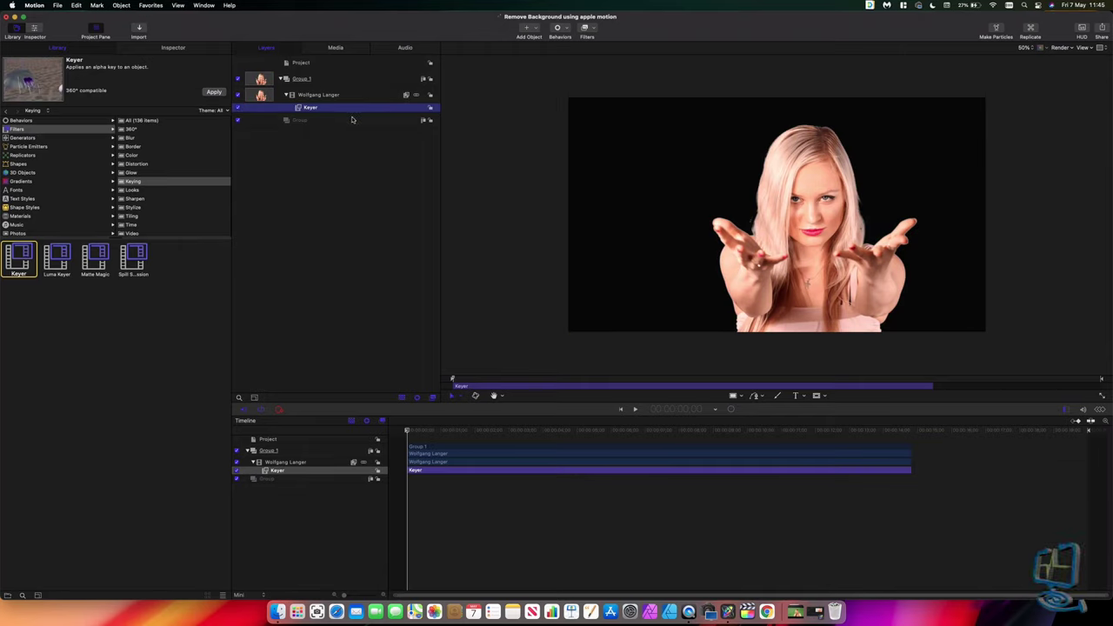
Step: Play part of the keyed clip, stop it, and set the canvas display to the Transparent channel
key(space)
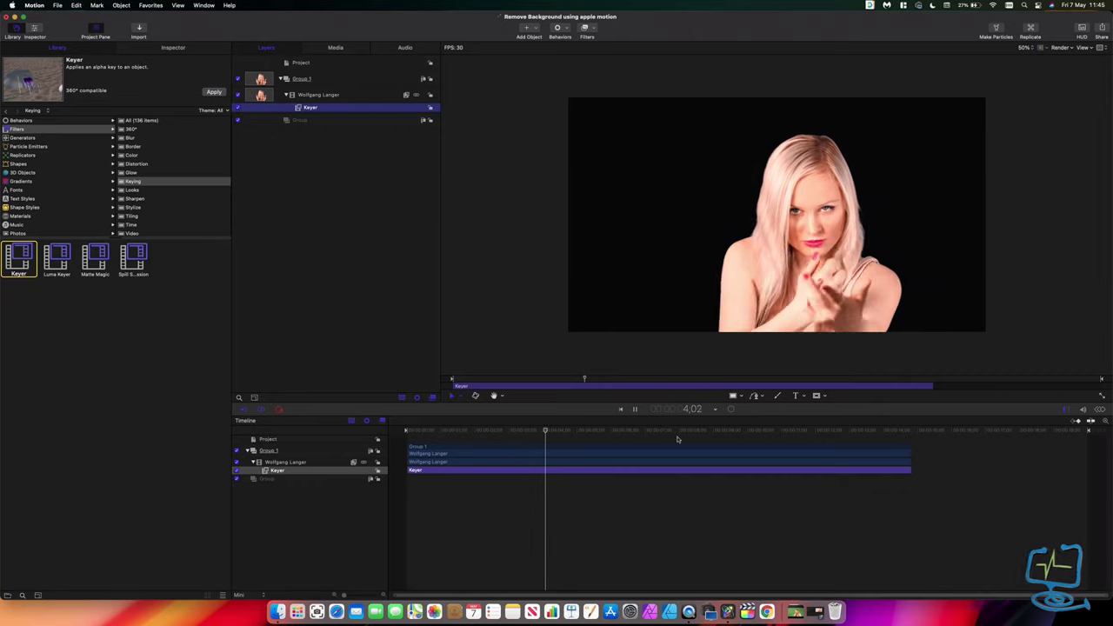
key(space)
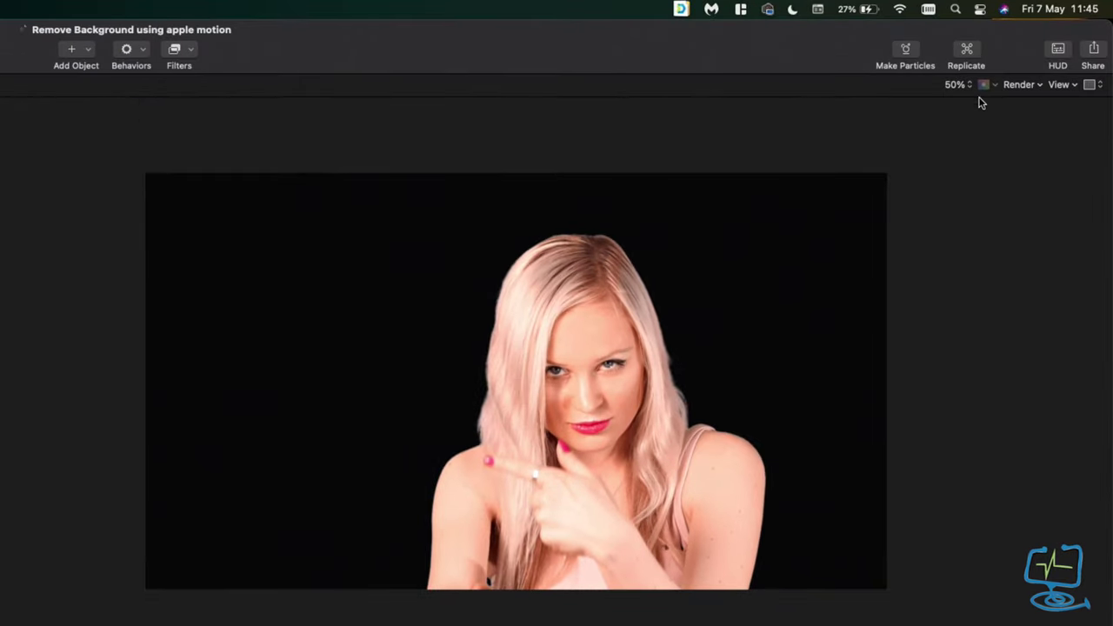
click(983, 85)
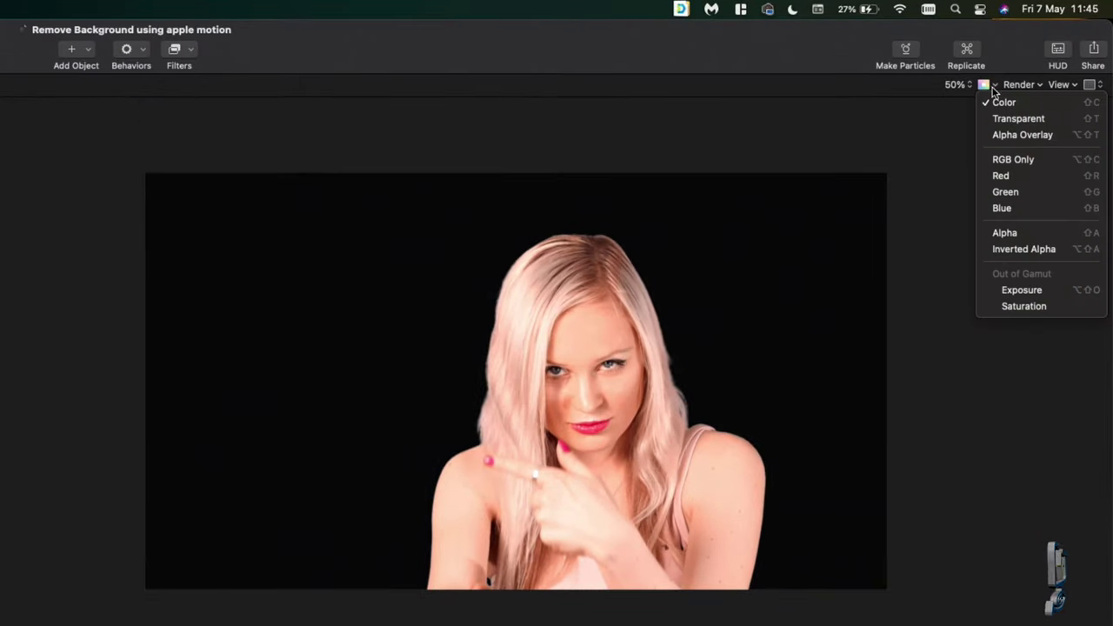
click(1018, 121)
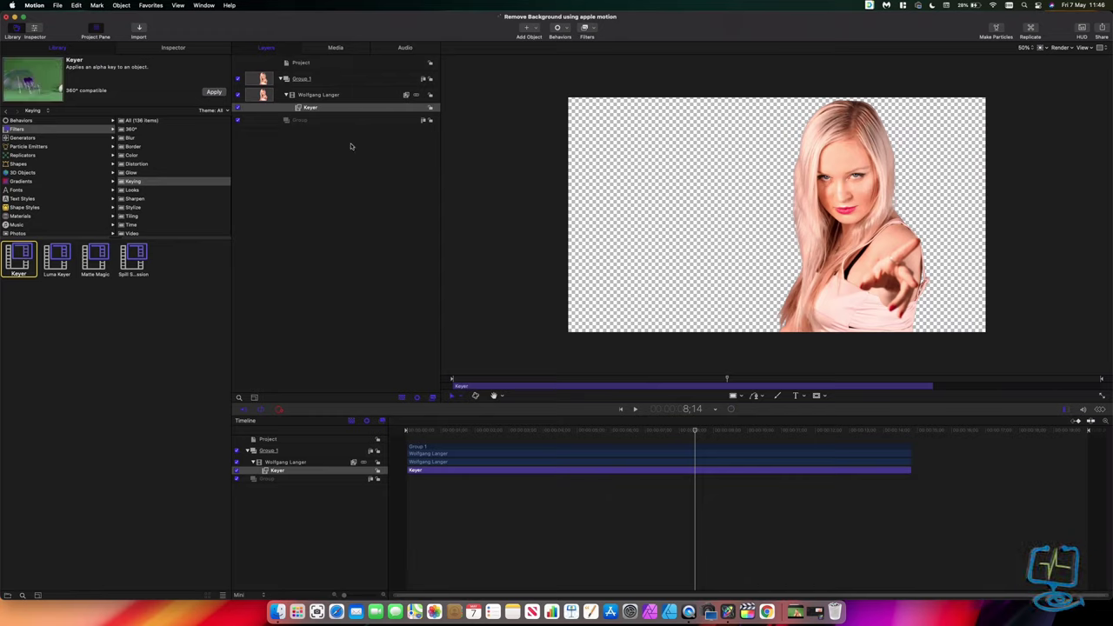
Step: Show the Keyer's parameters with the playhead near the clip's start, and set the canvas display to the Color channel
drag(694, 433, 413, 439)
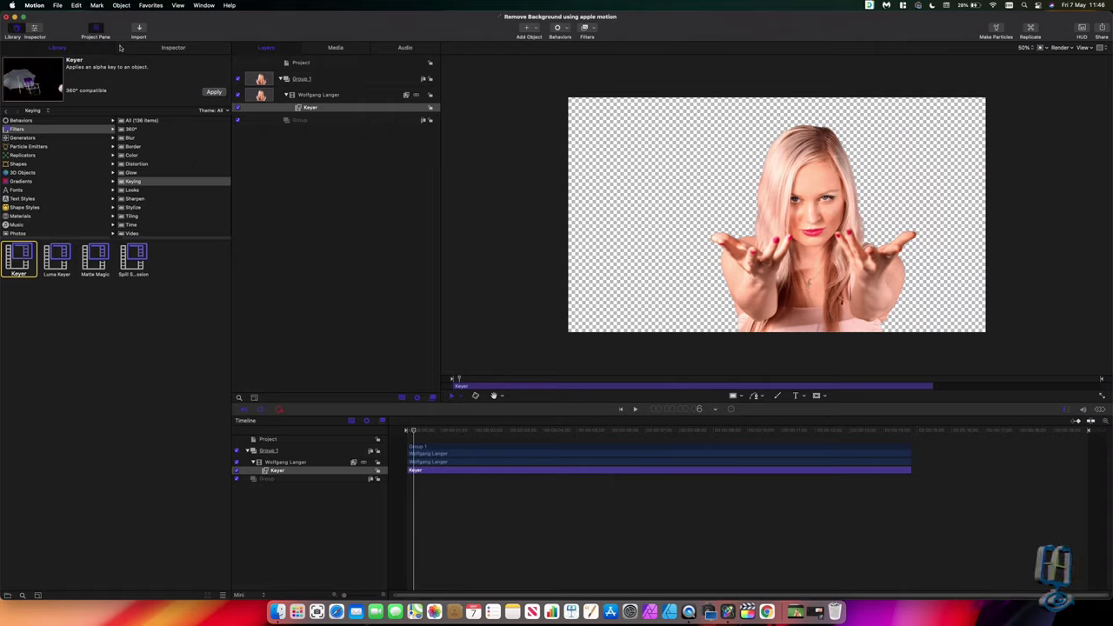
click(168, 48)
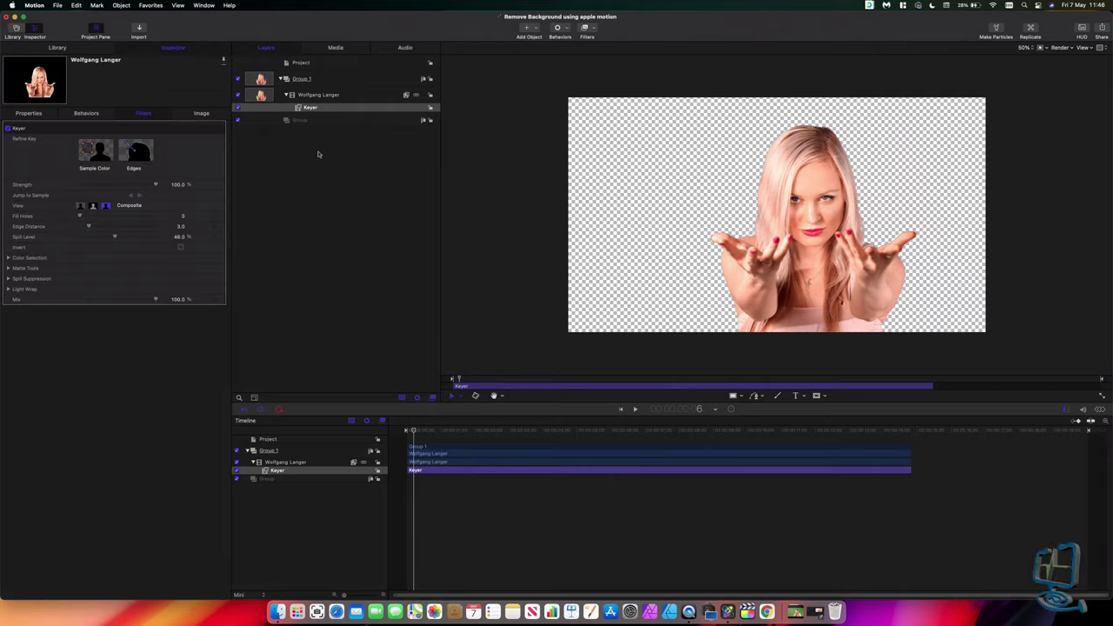
click(353, 111)
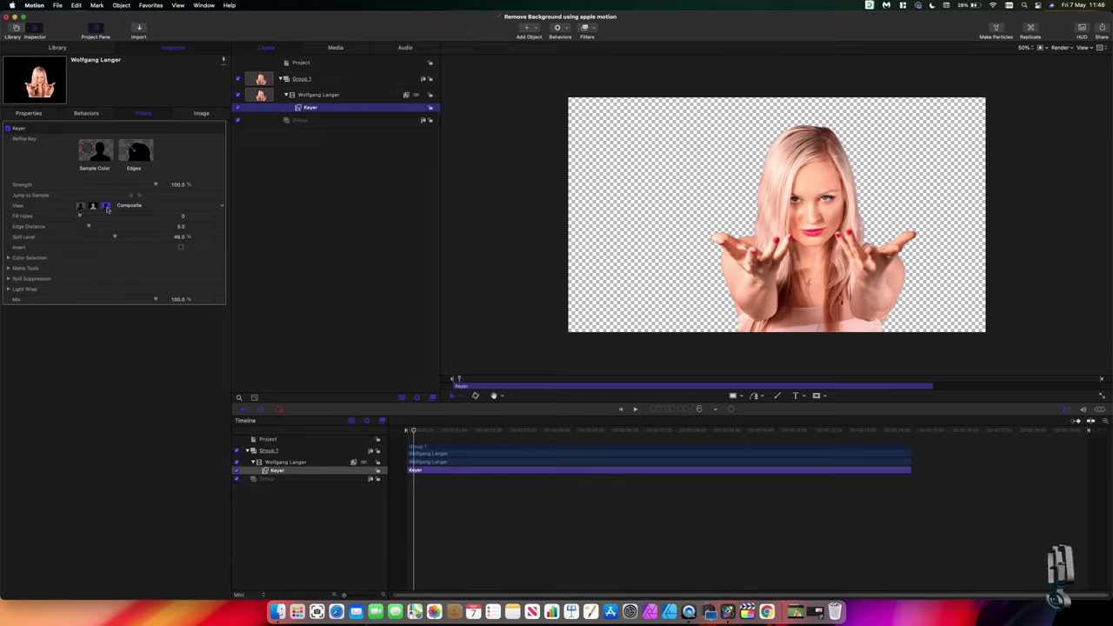
click(1040, 47)
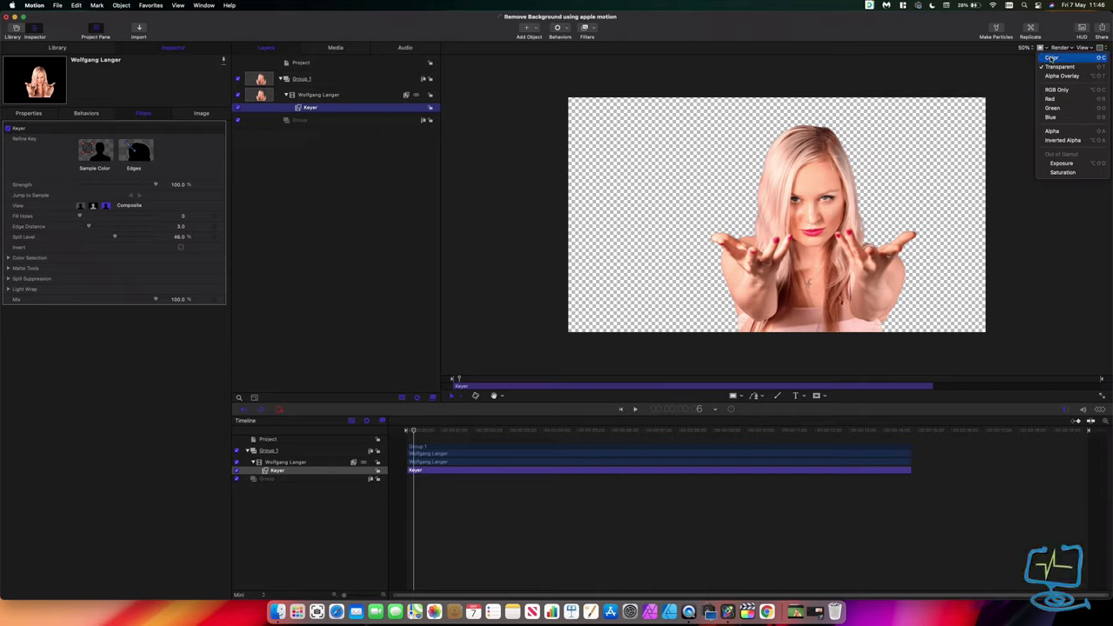
click(1051, 58)
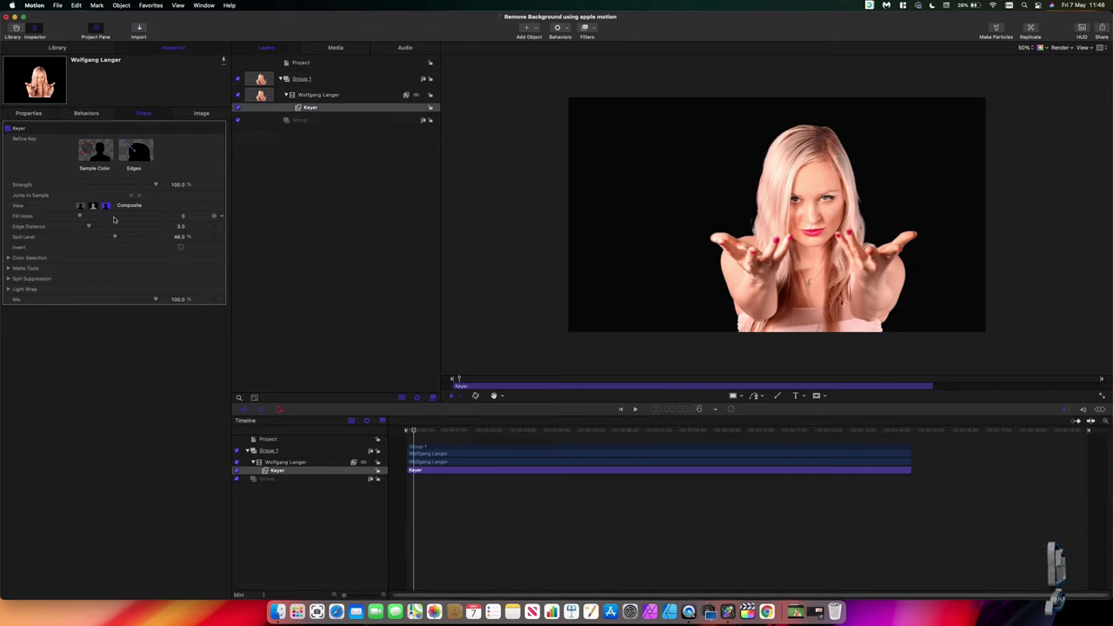
Step: Compare the Keyer's Original, Matte and Composite views of the clip
click(104, 207)
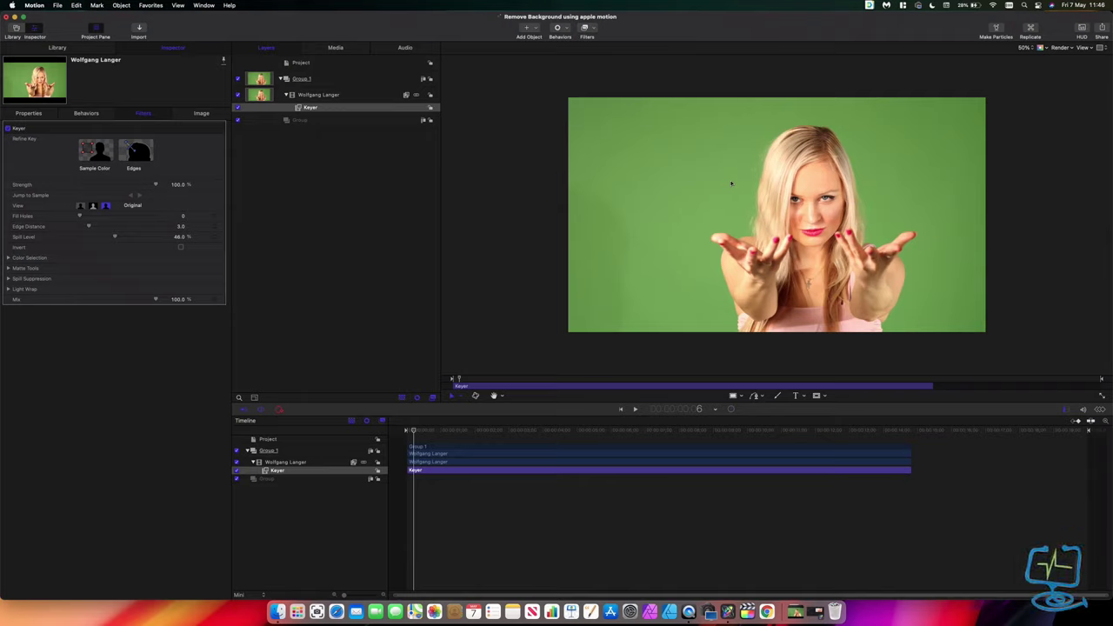
click(93, 206)
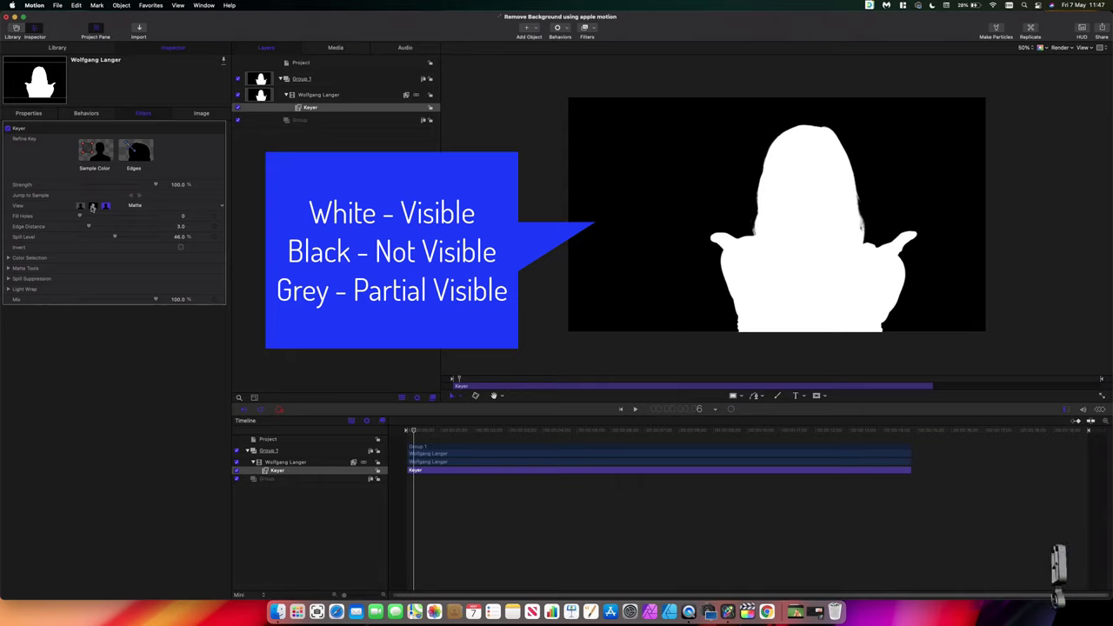
click(82, 208)
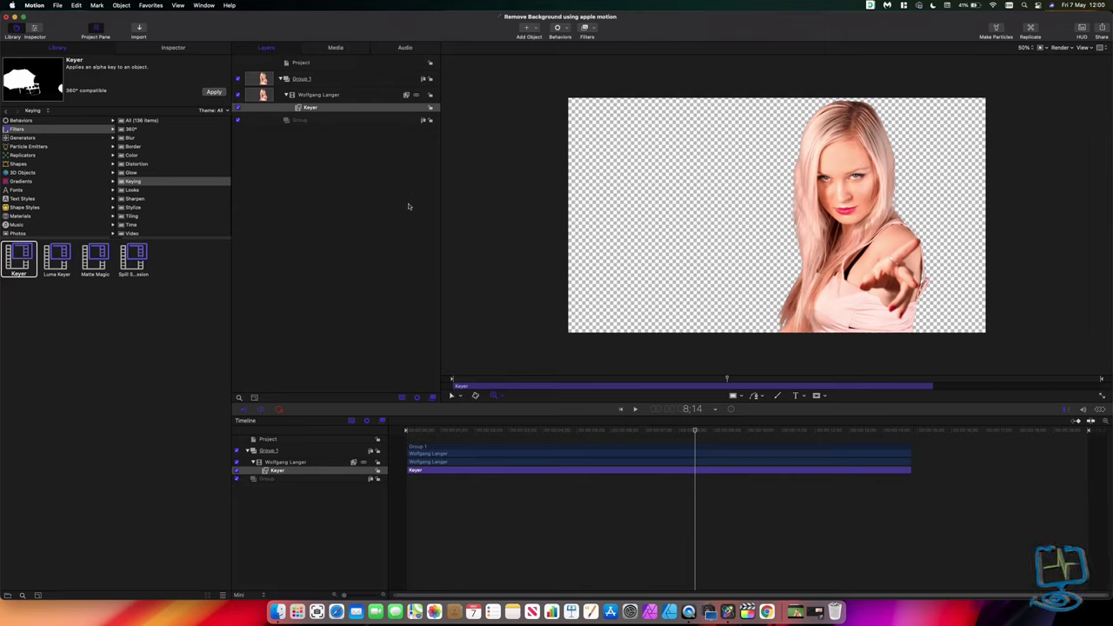
Step: Set the Strength of the clip's Keyer filter to 0% to turn off automatic keying
click(261, 108)
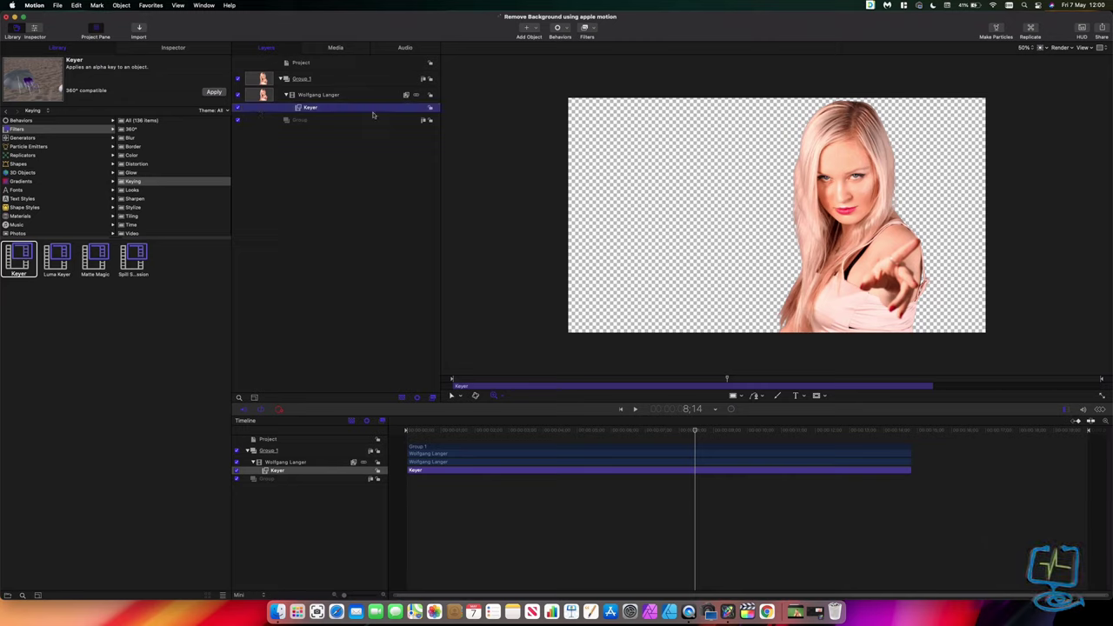
click(173, 48)
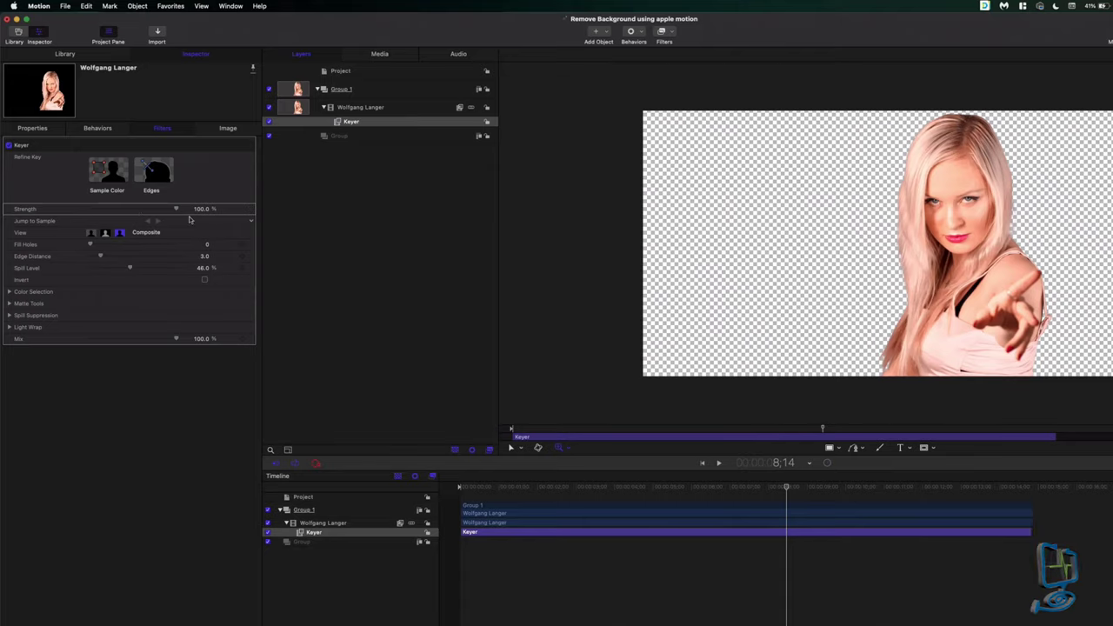
drag(177, 209, 64, 216)
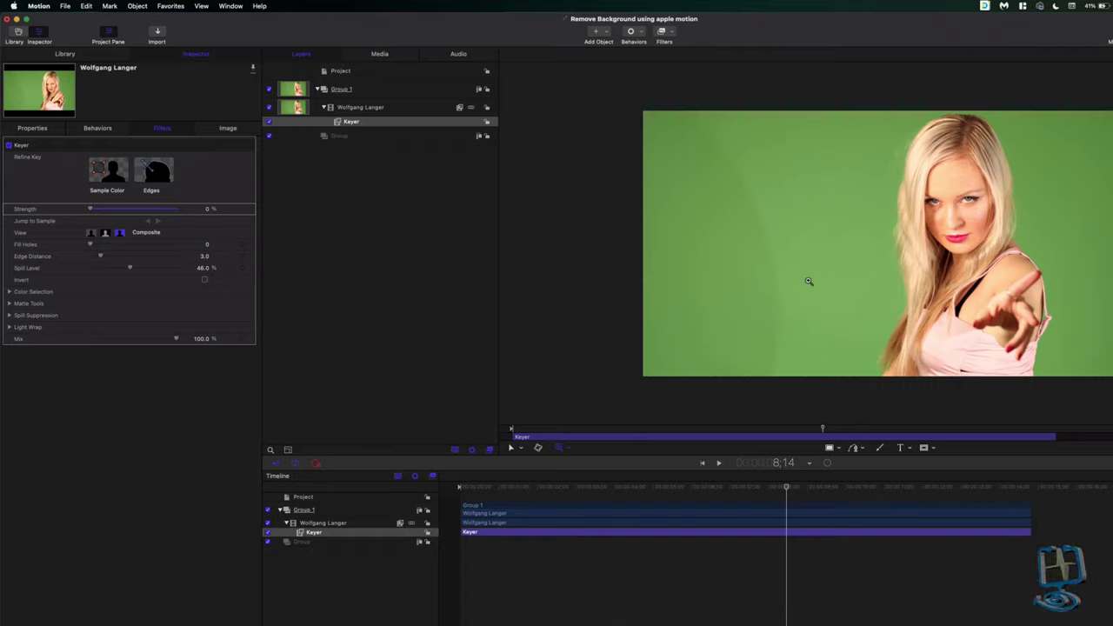
Step: Sample the green area beside the woman with a Sample Color rectangle and, in Matte view, enlarge it towards the frame's upper-left corner
click(109, 173)
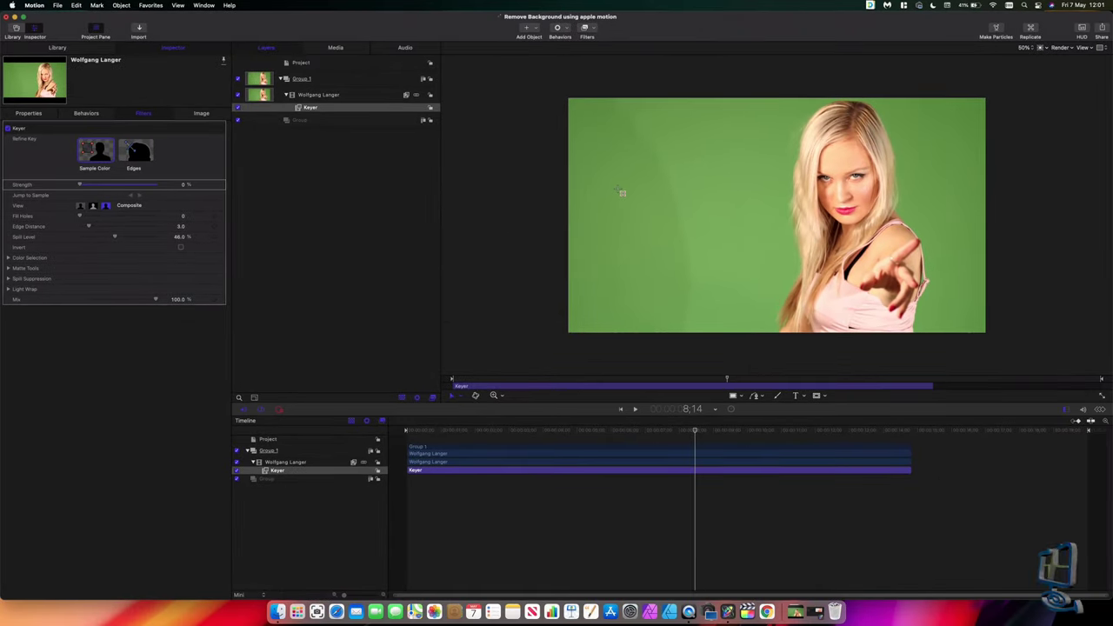
drag(618, 189, 743, 289)
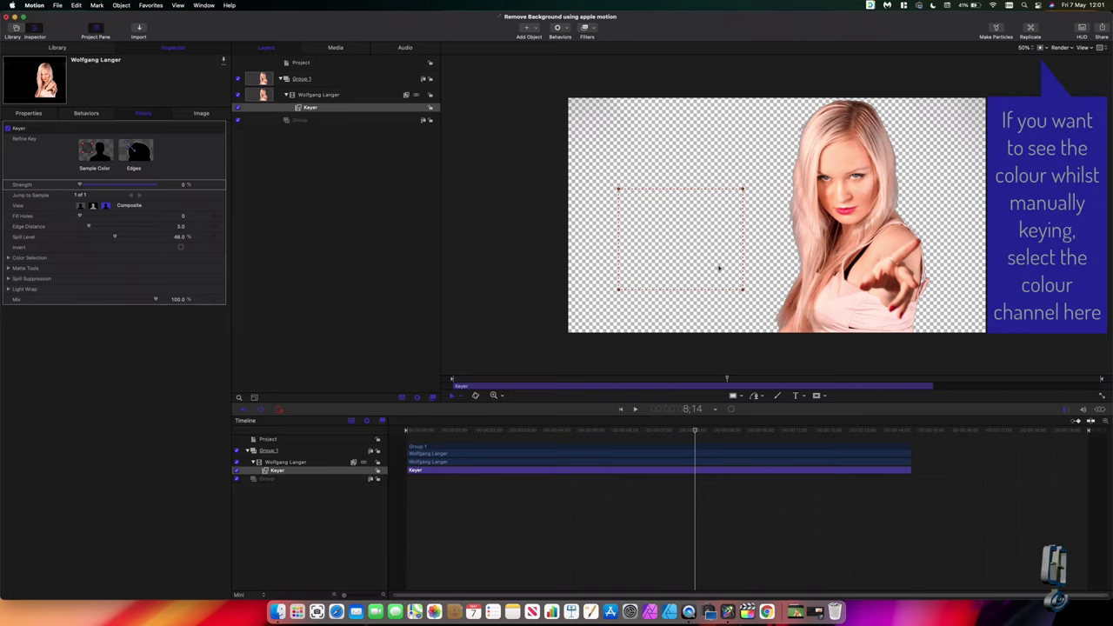
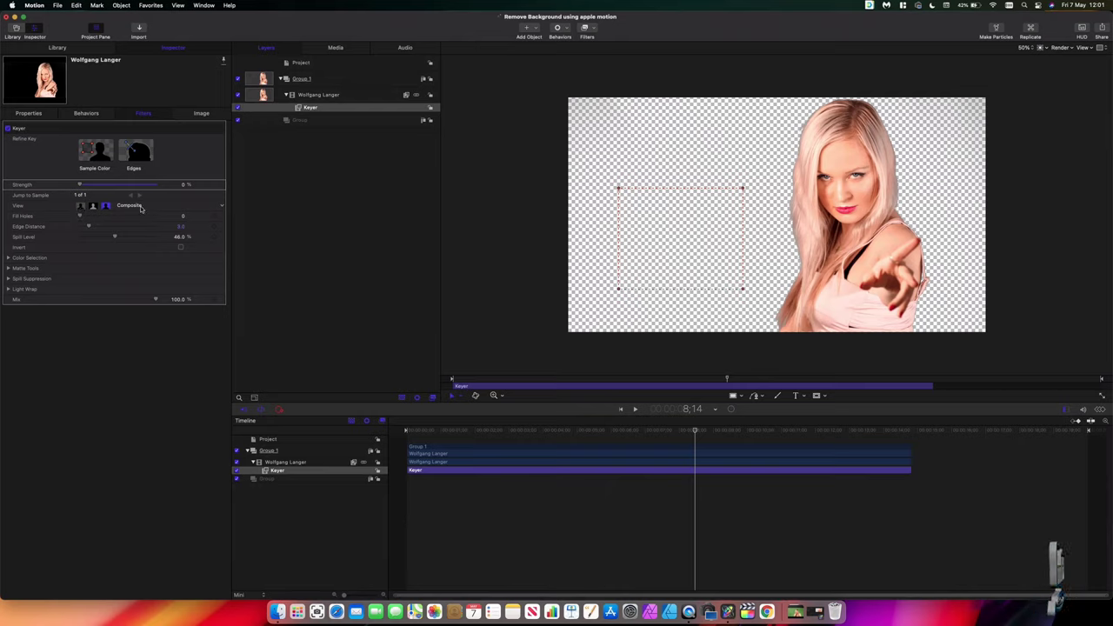
click(93, 206)
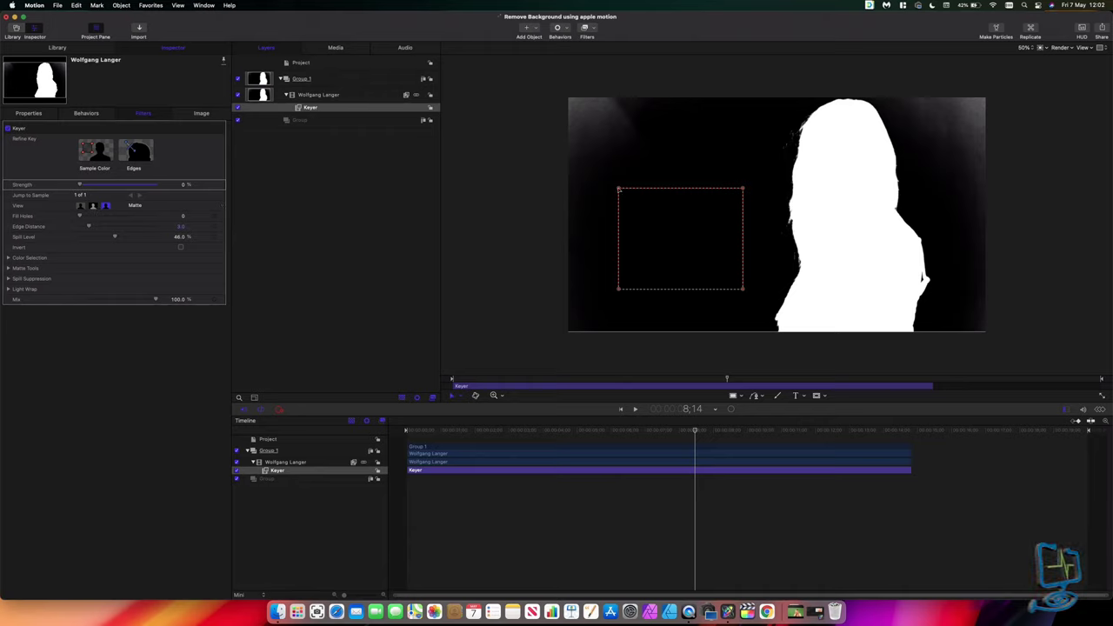
drag(619, 189, 583, 128)
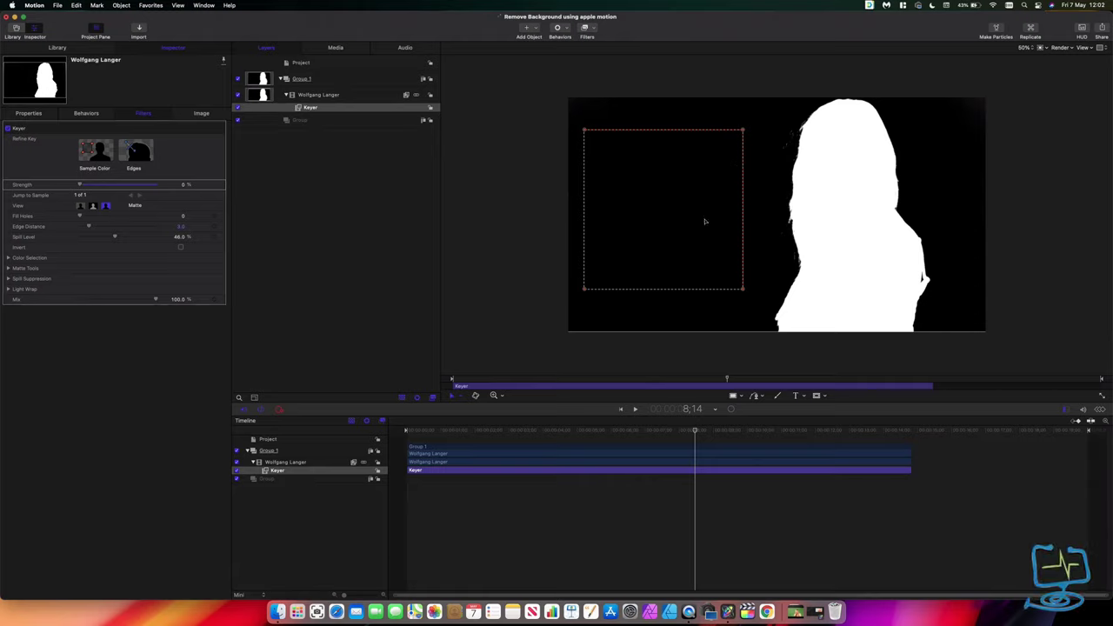
Step: Check the key in Matte view at 2;08 and in Composite view at 5;02
drag(694, 432, 485, 433)
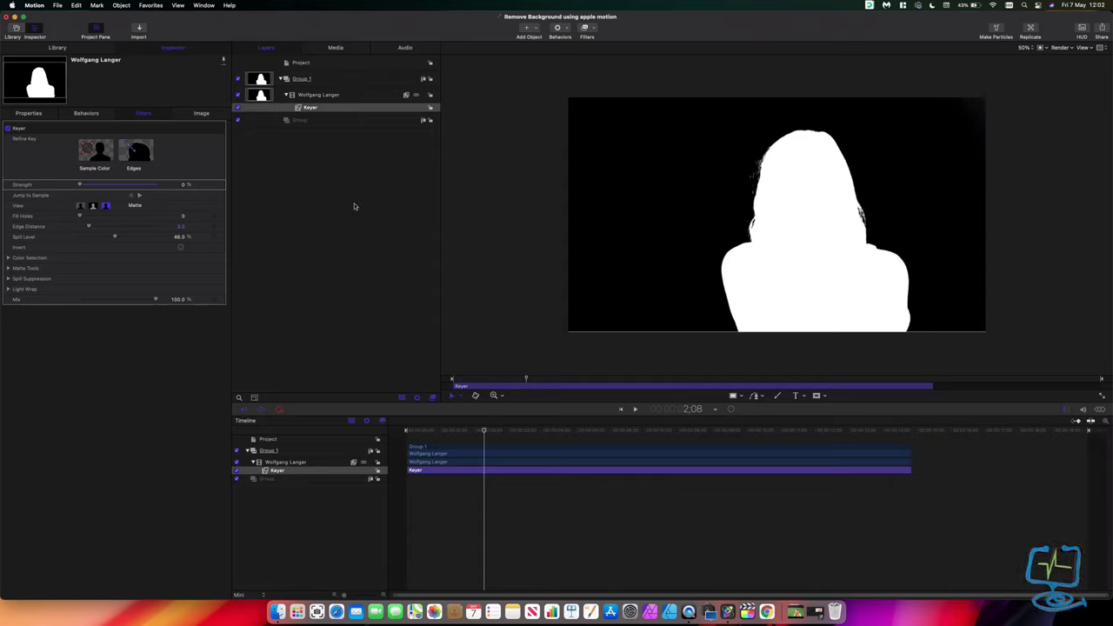
click(80, 206)
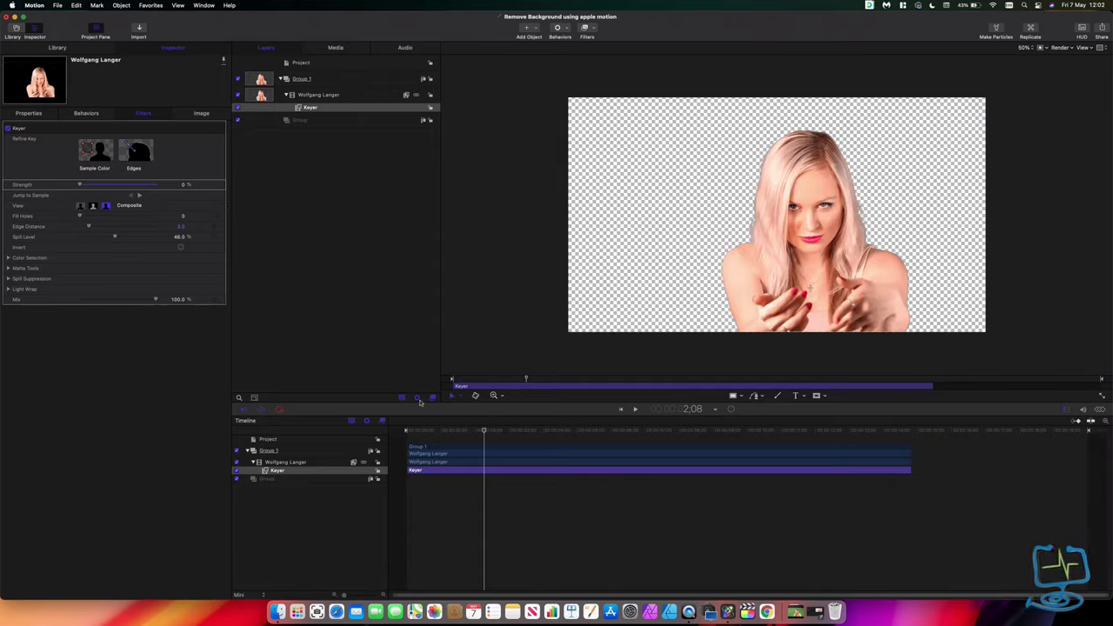
drag(484, 431, 580, 438)
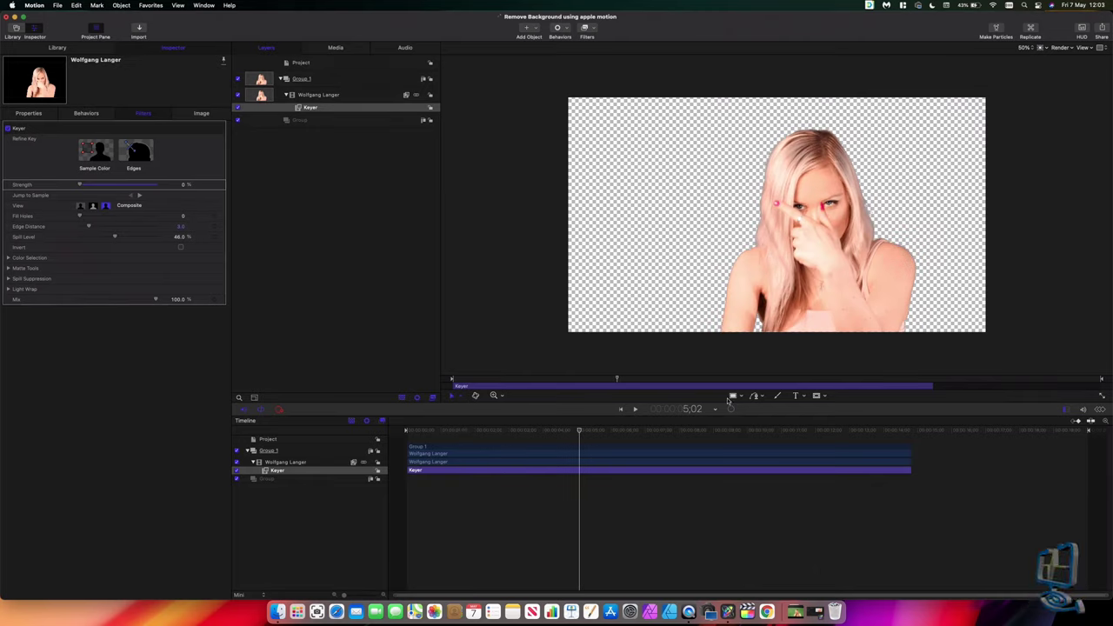
Step: At 7;16, draw an Edges sample line from the transparent background across the hair's outer edge and adjust its hair-side end
drag(581, 432, 663, 435)
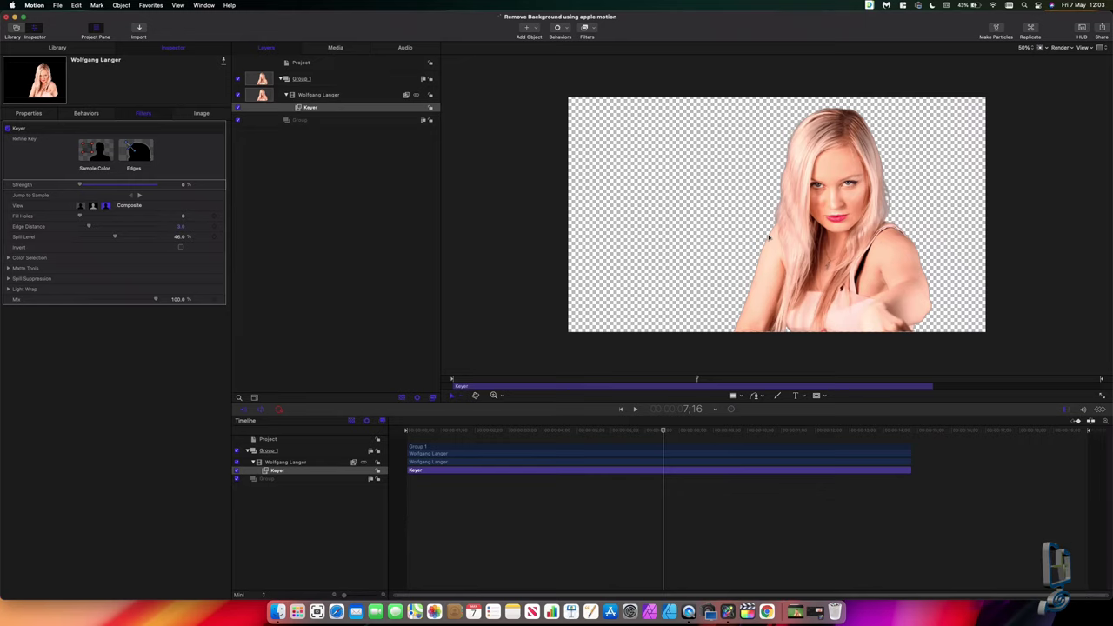
scroll(769, 236, up, 5)
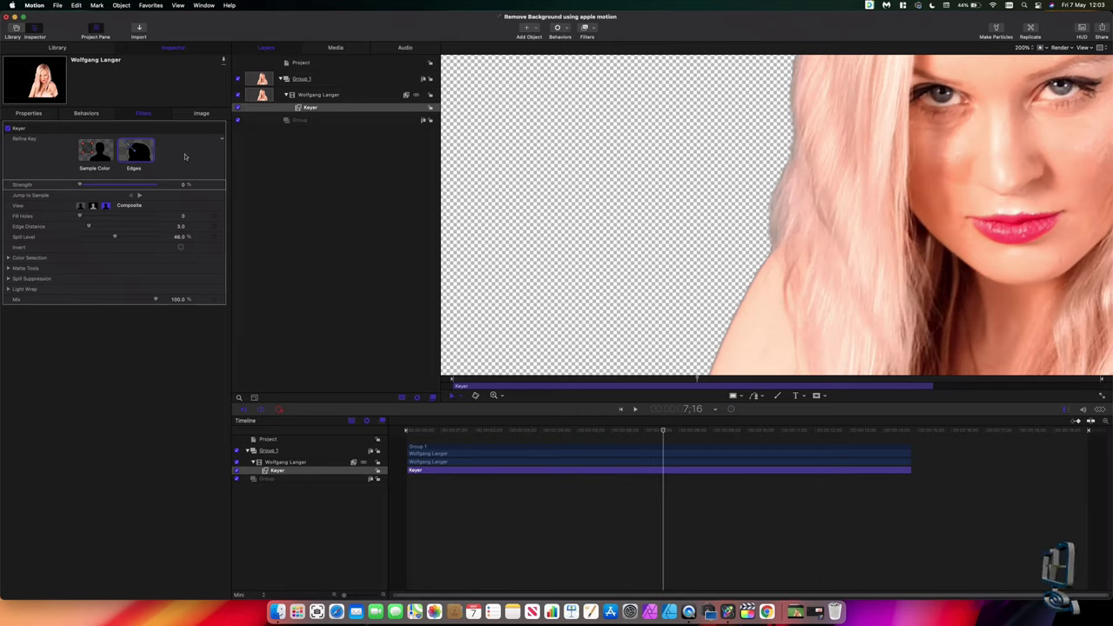
mouse_move(800, 159)
mouse_down()
mouse_move(841, 158)
mouse_move(687, 145)
mouse_move(722, 152)
mouse_up()
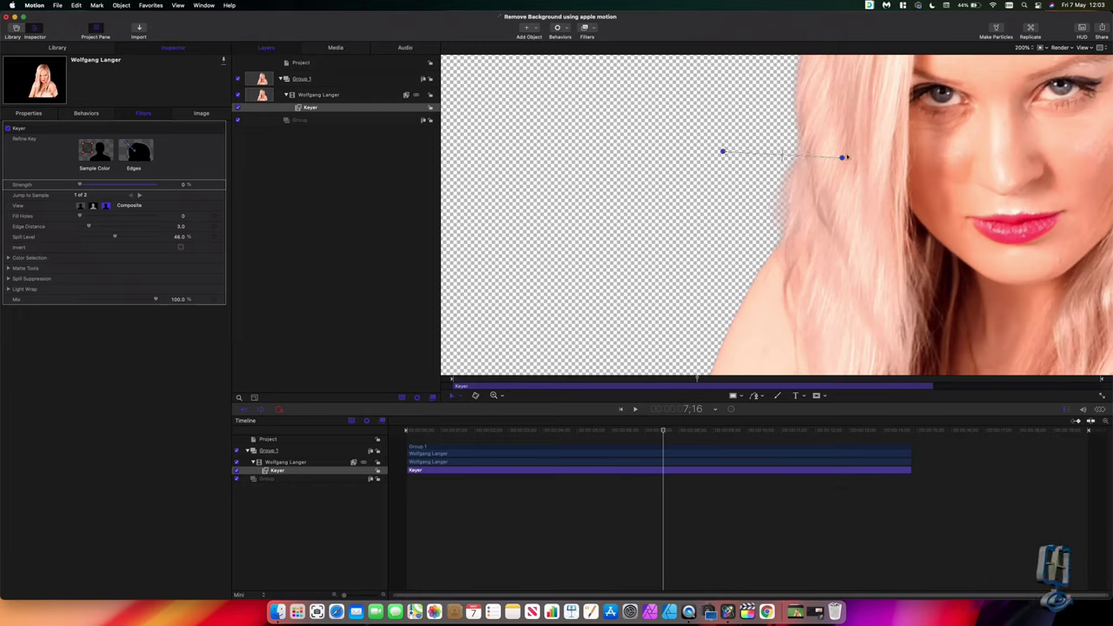
drag(844, 157, 785, 161)
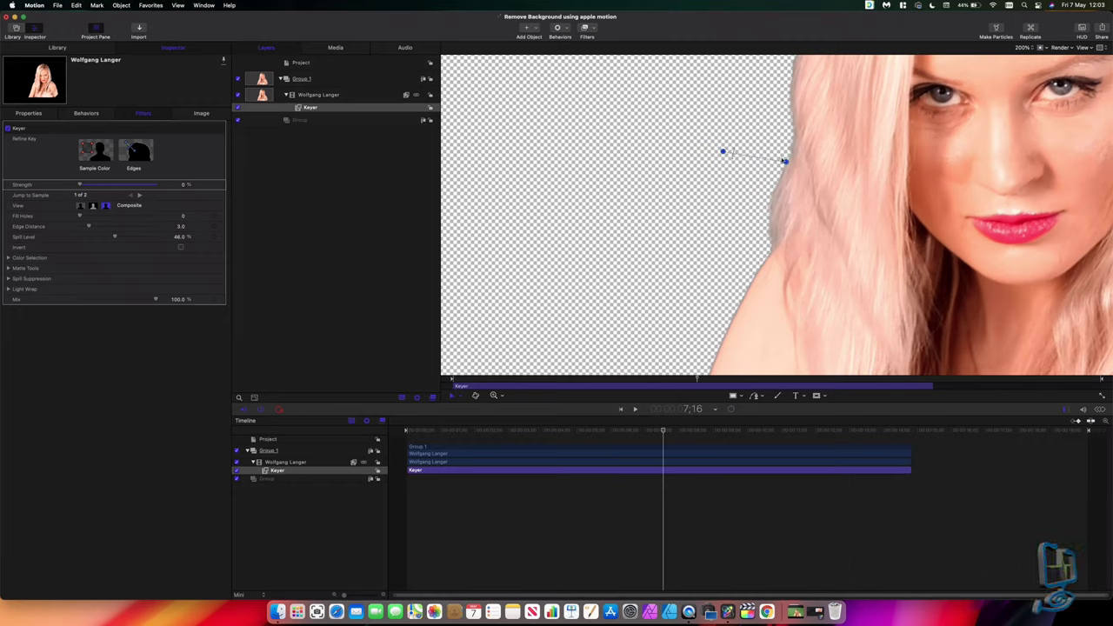
drag(783, 161, 812, 163)
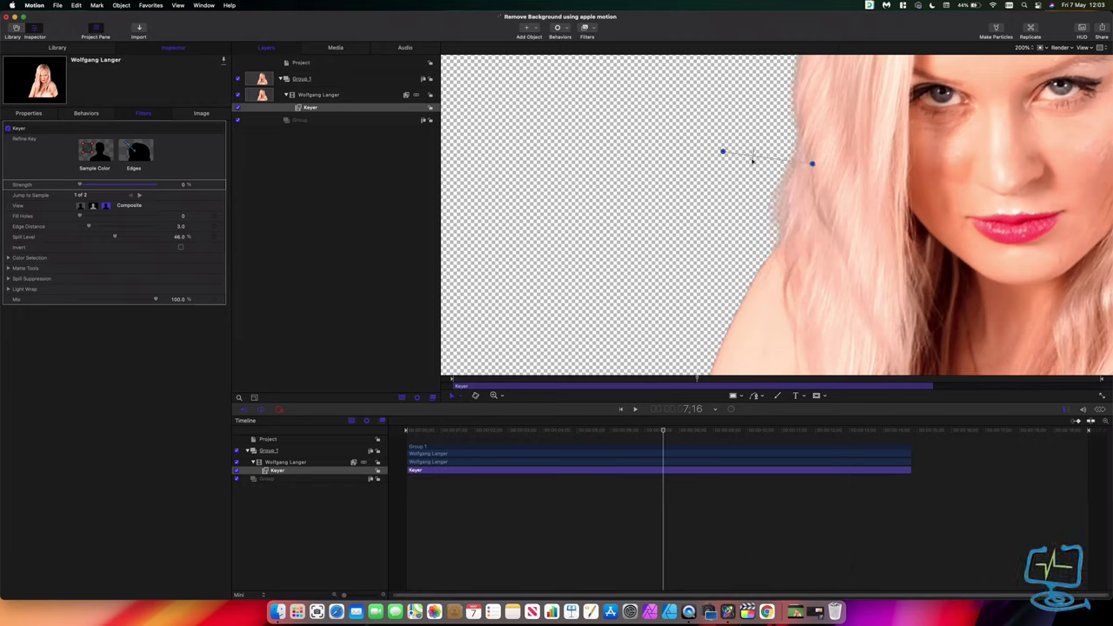
Step: Move both ends of the Edges sample line further into the hair and fine-tune its midpoint handle
scroll(858, 200, right, 10)
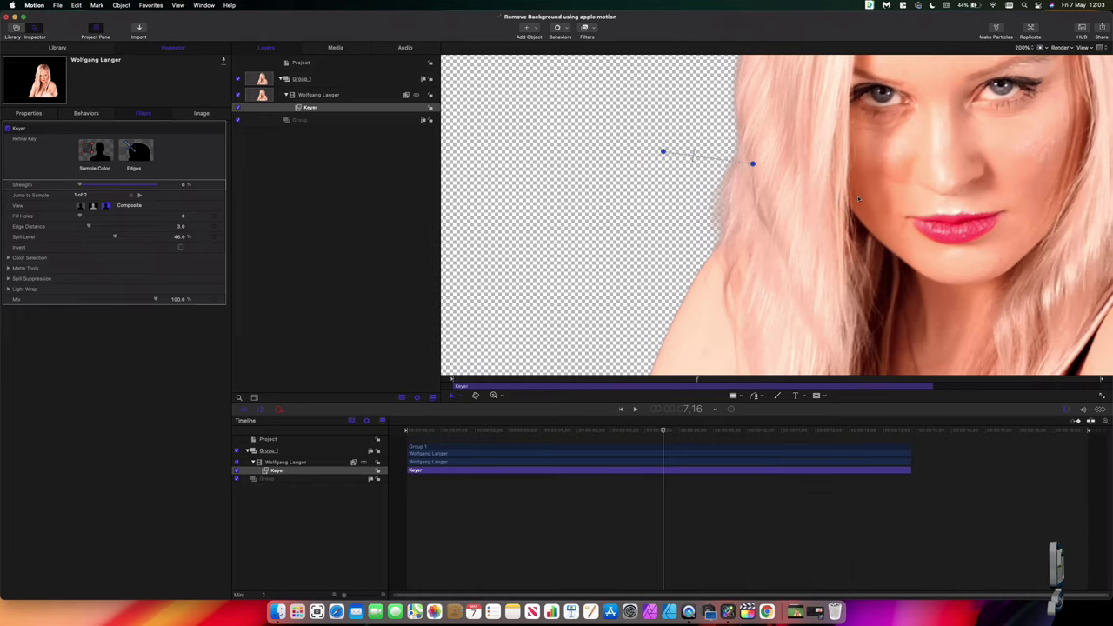
scroll(858, 200, up, 5)
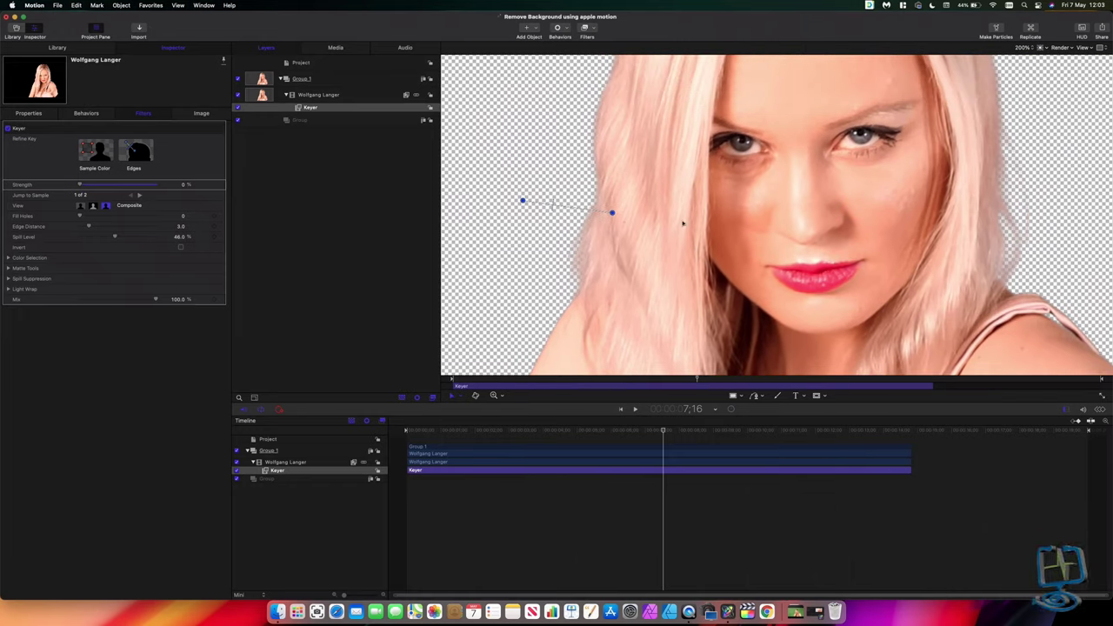
drag(613, 213, 681, 220)
drag(522, 201, 571, 206)
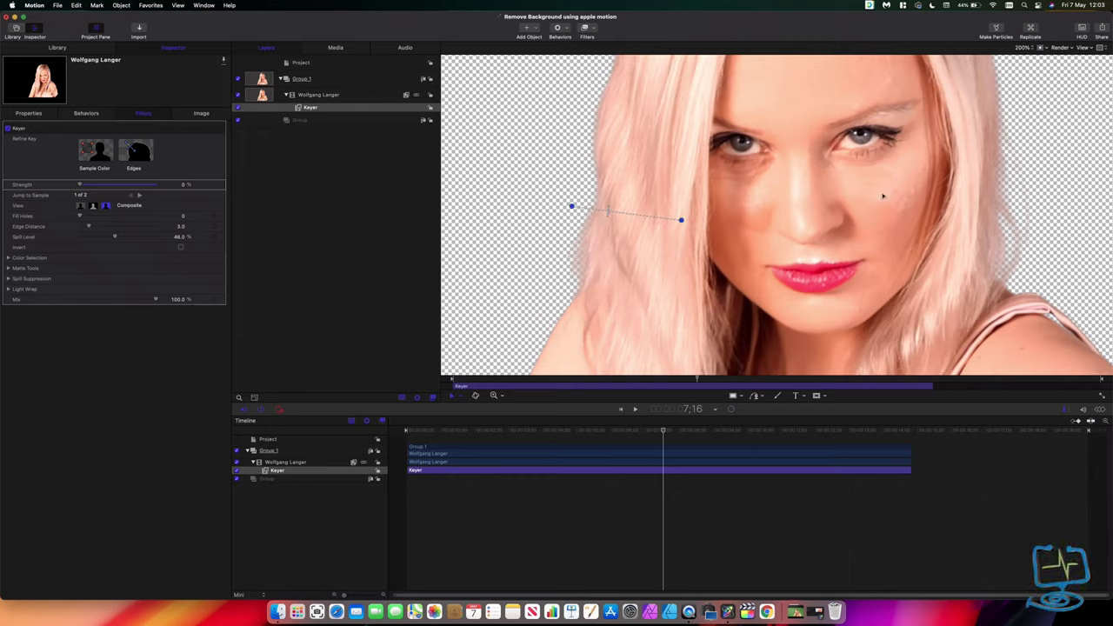
mouse_move(633, 215)
mouse_down()
mouse_move(646, 217)
mouse_move(613, 215)
mouse_up()
scroll(614, 215, up, 5)
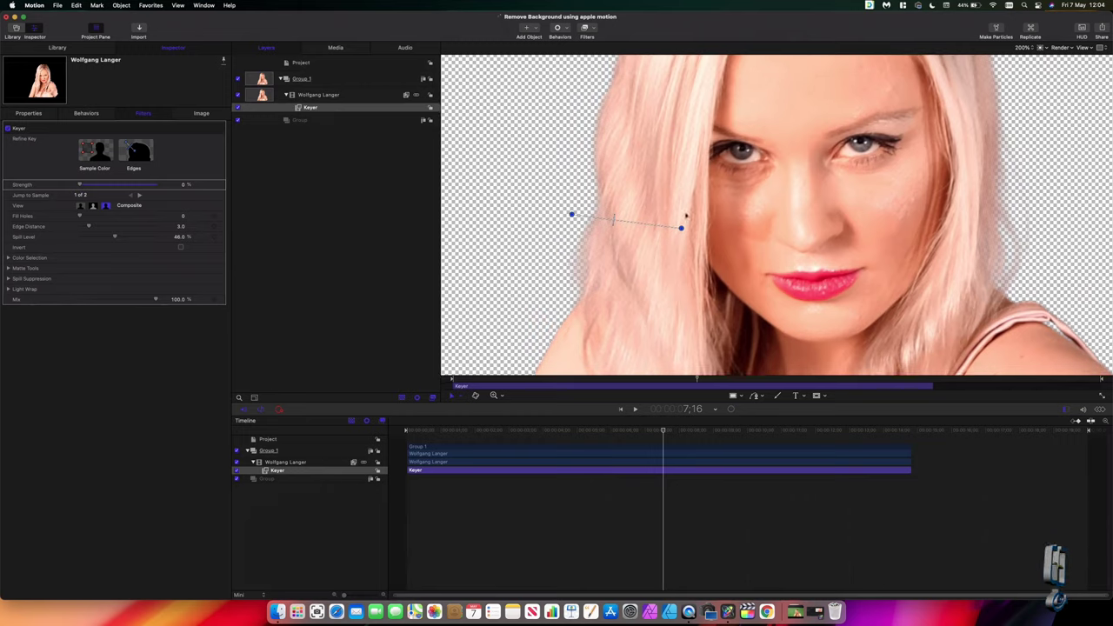
Step: Compare the keyed first frame in the Color and Transparent channel displays, ending on Transparent
scroll(686, 214, down, 5)
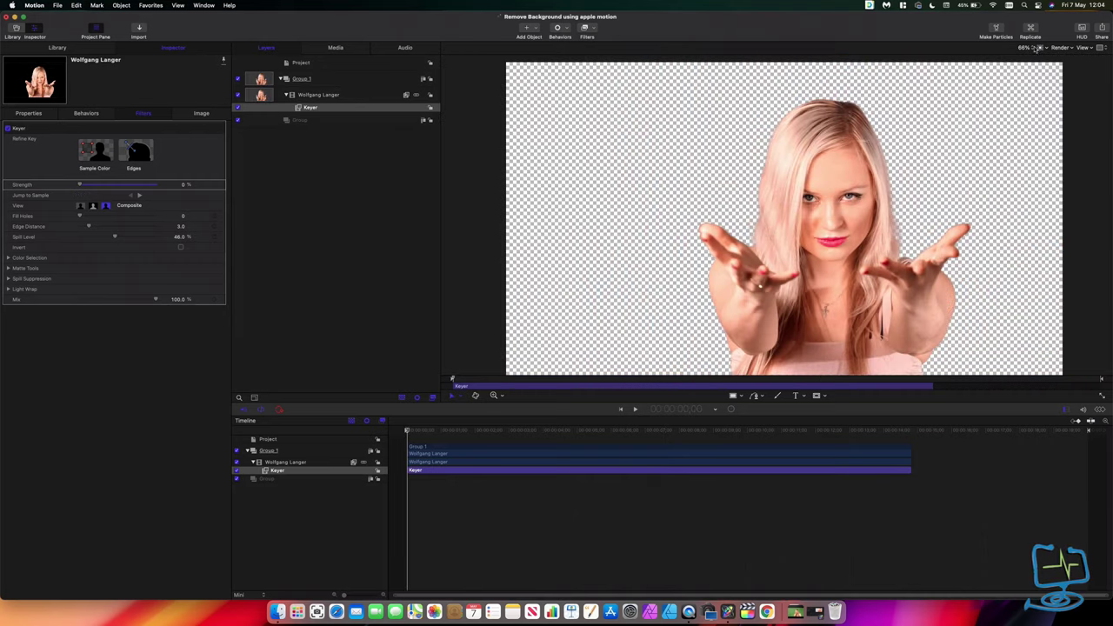
click(1040, 48)
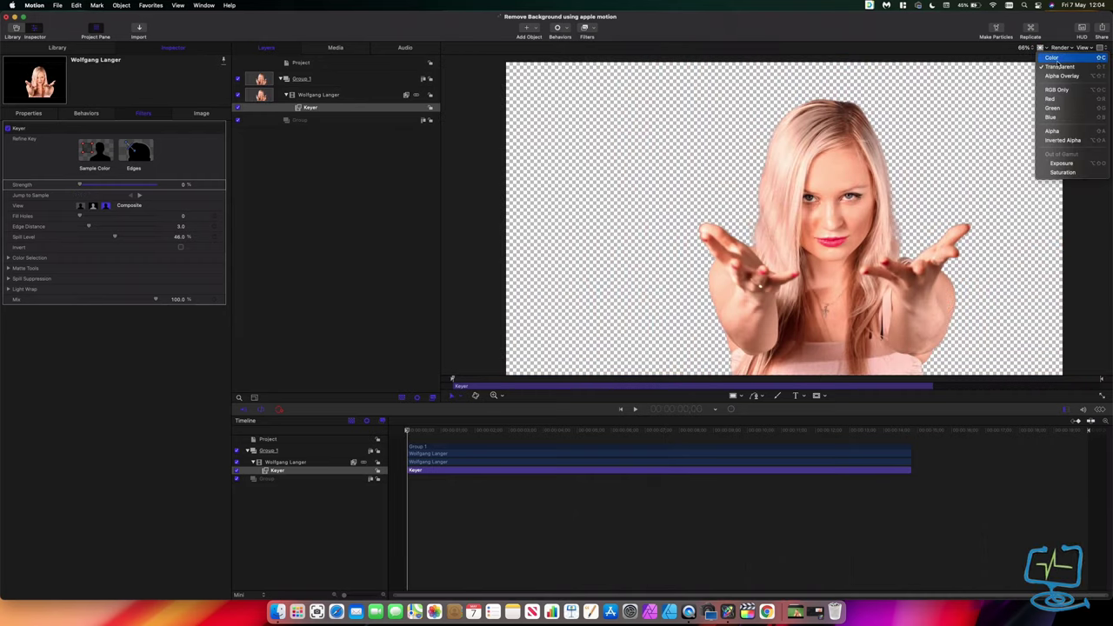
click(1053, 59)
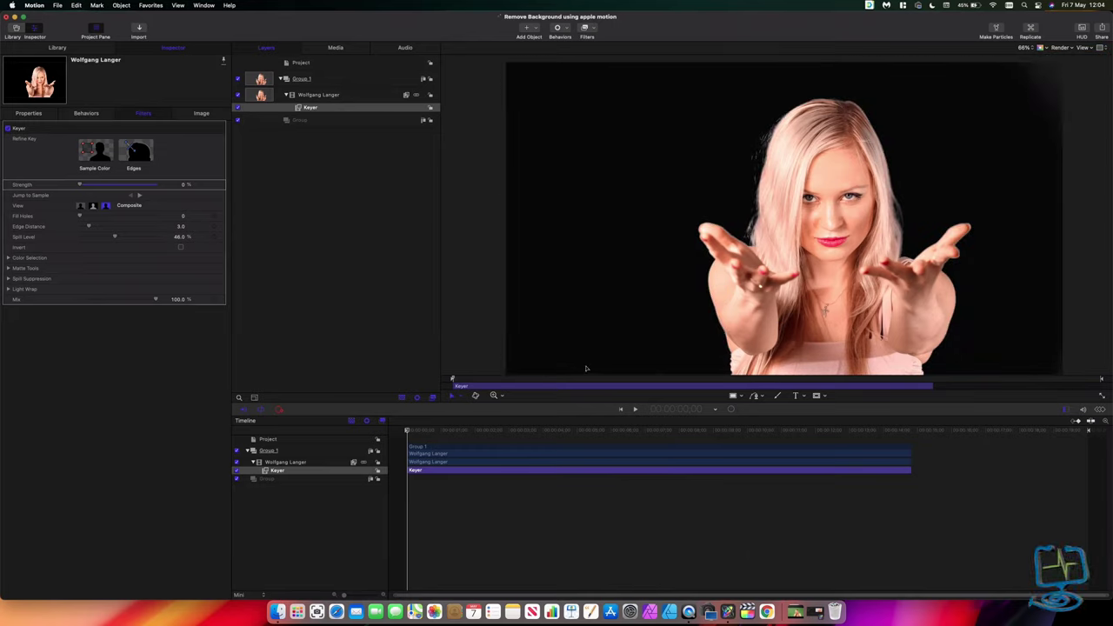
click(1041, 47)
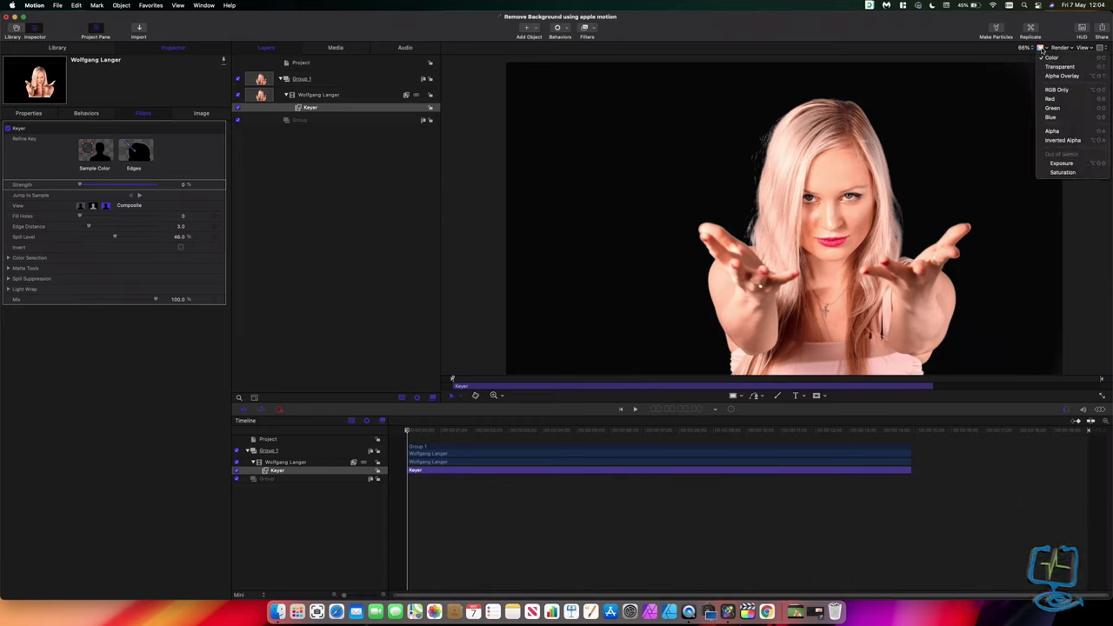
click(1056, 66)
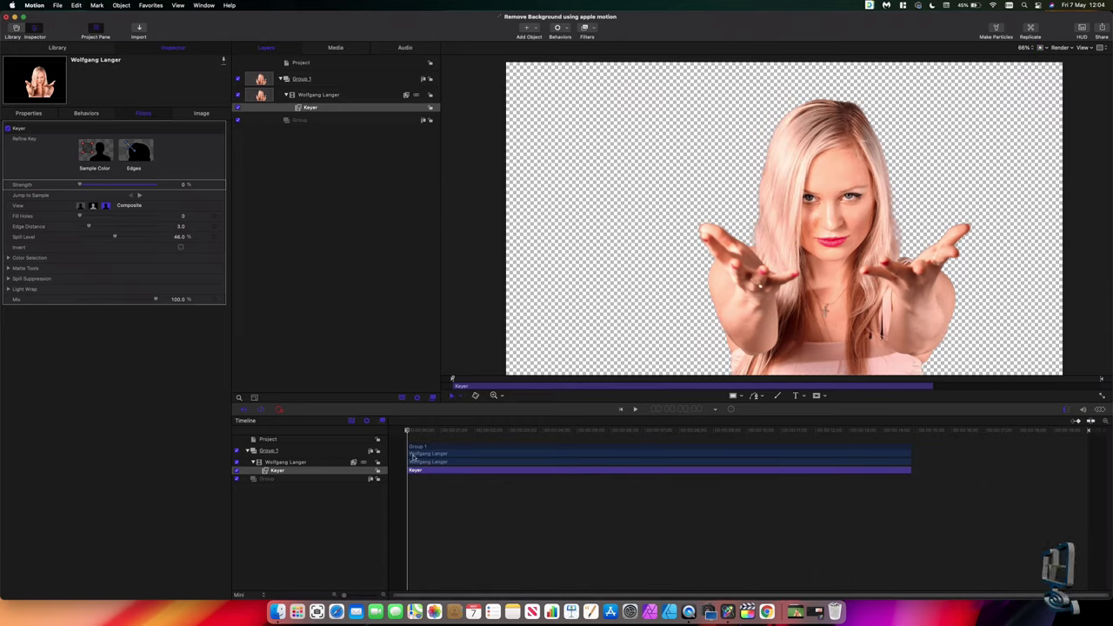
Step: Play the keyed clip from the start and inspect the frames at 10;21 and 2;26 for leftover background
key(space)
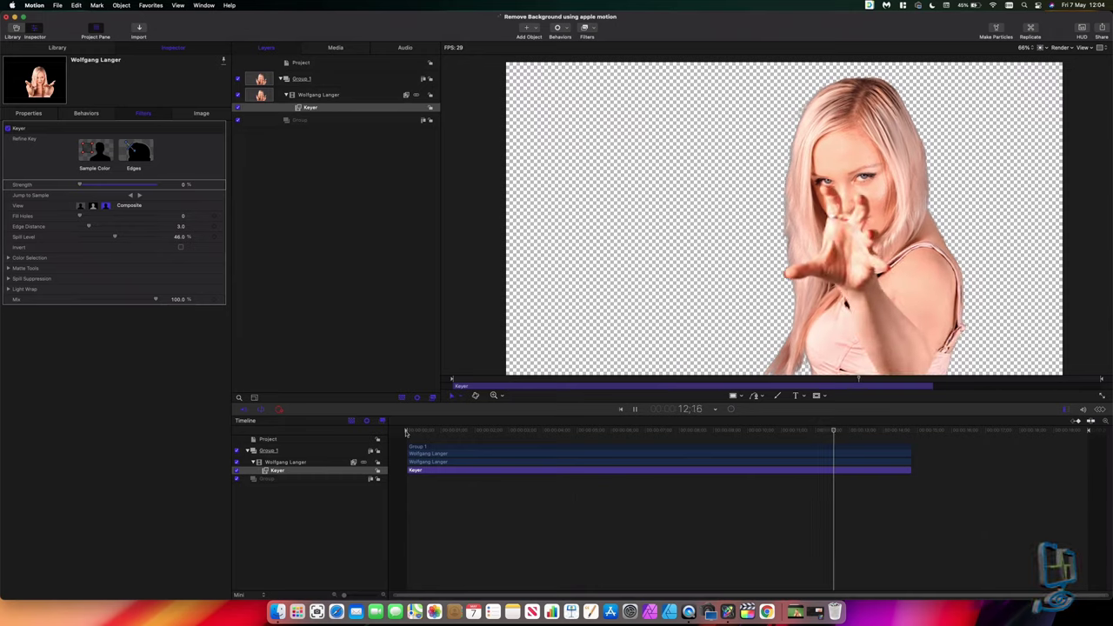
key(space)
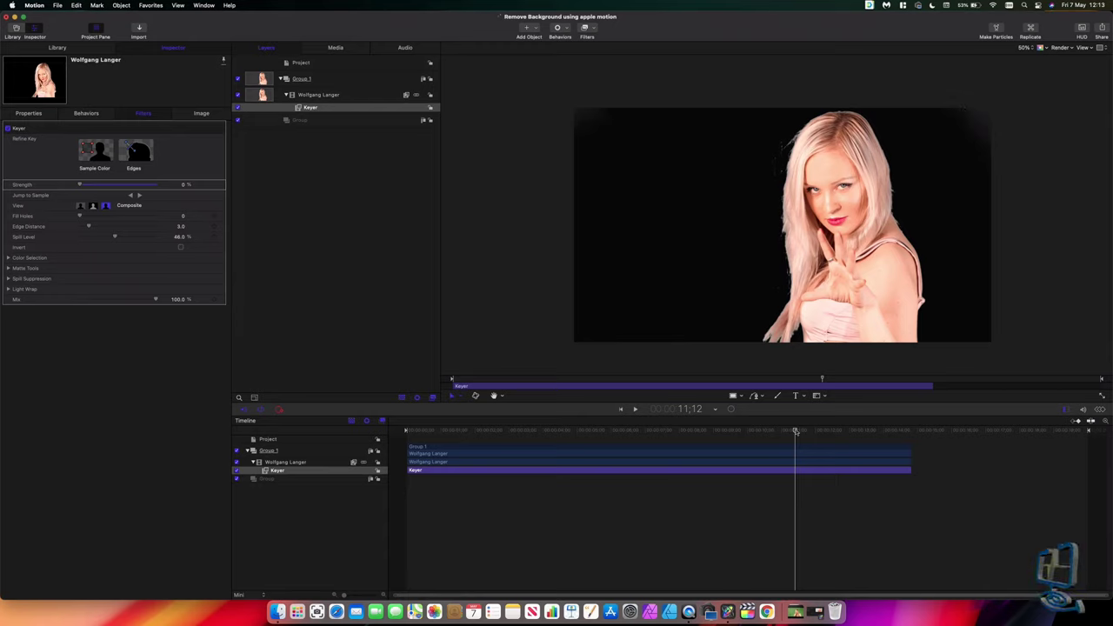
drag(797, 433, 770, 436)
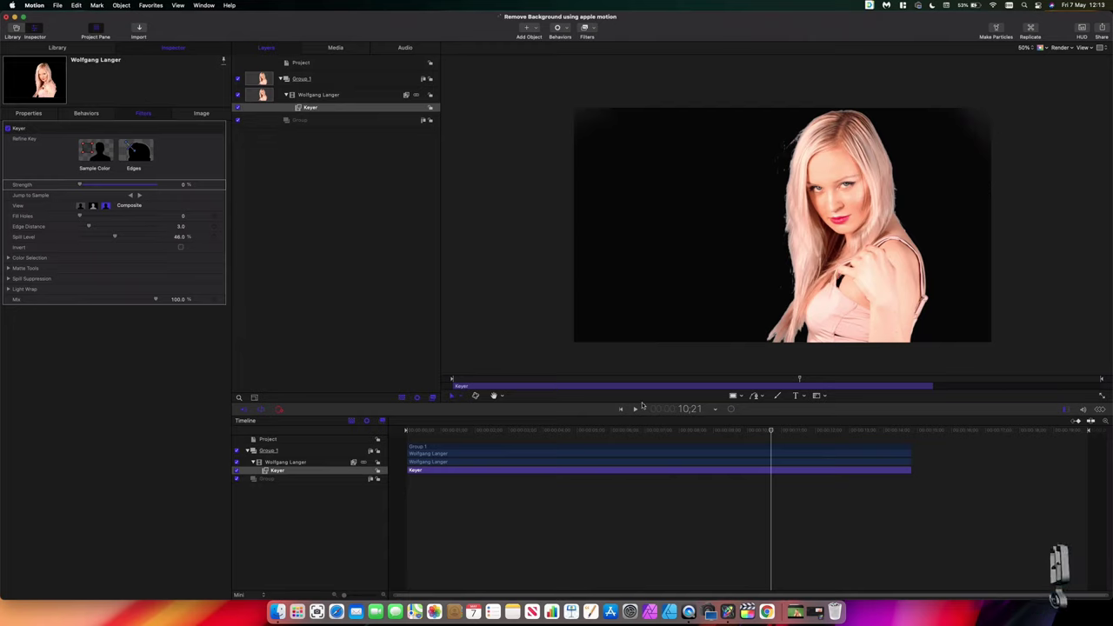
drag(770, 432, 504, 437)
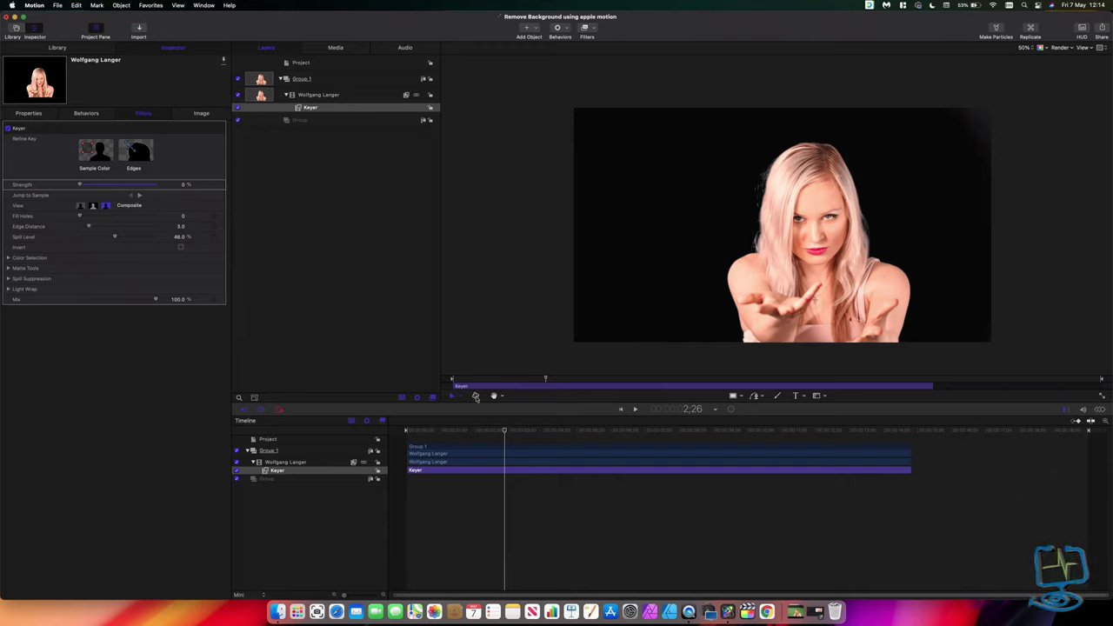
Step: At 2;26, draw a closed 12-point Bezier Mask loosely around the woman, extending below the frame, and reshape its lower-left corner
click(824, 399)
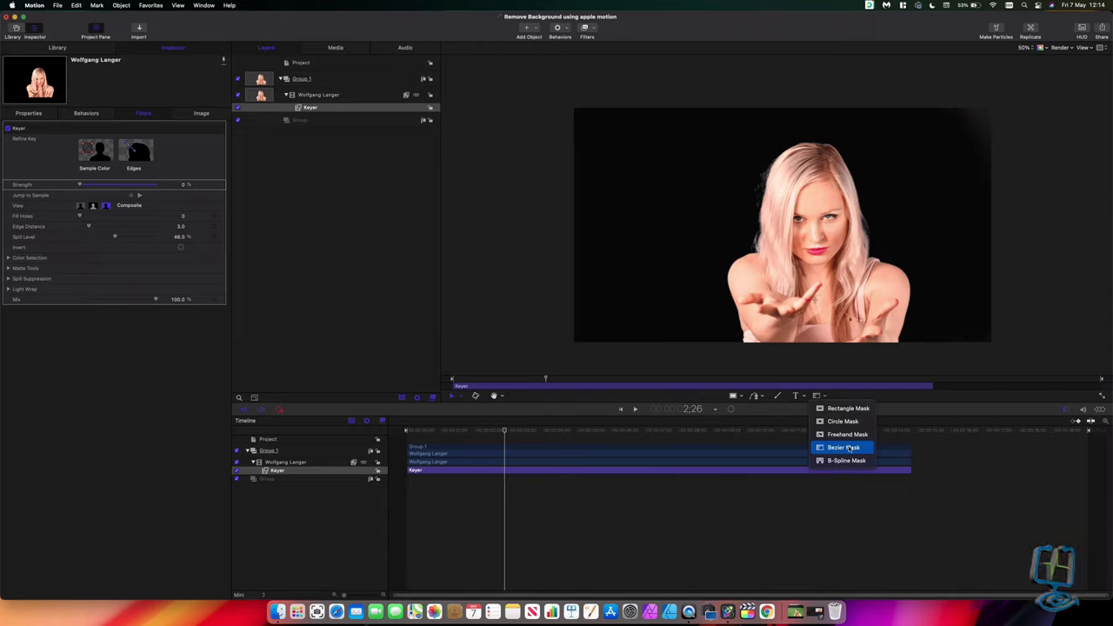
click(824, 407)
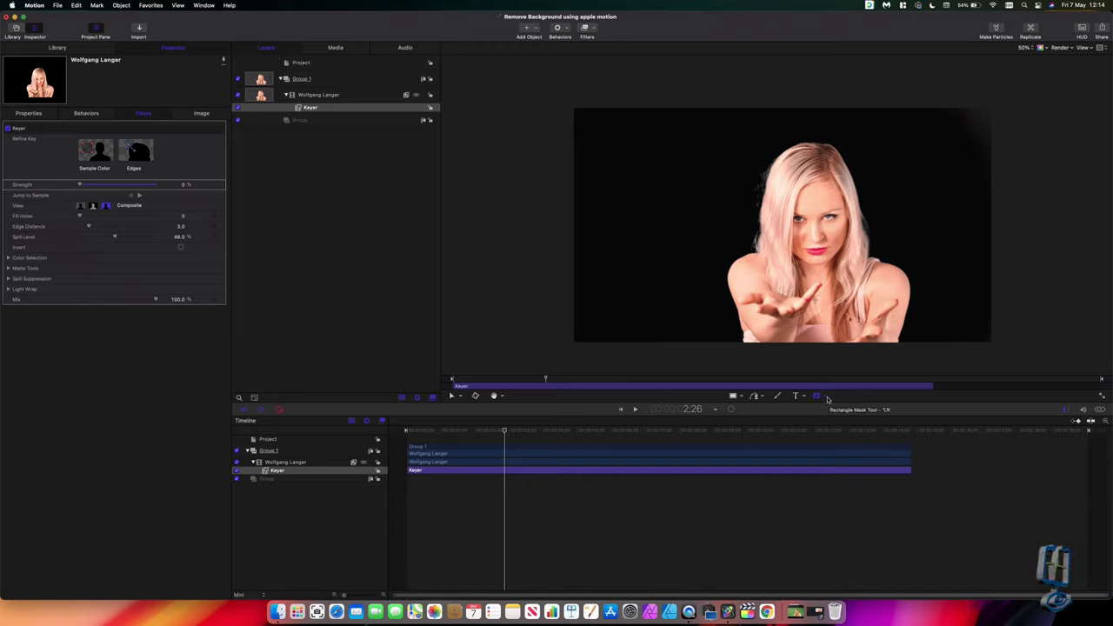
click(824, 398)
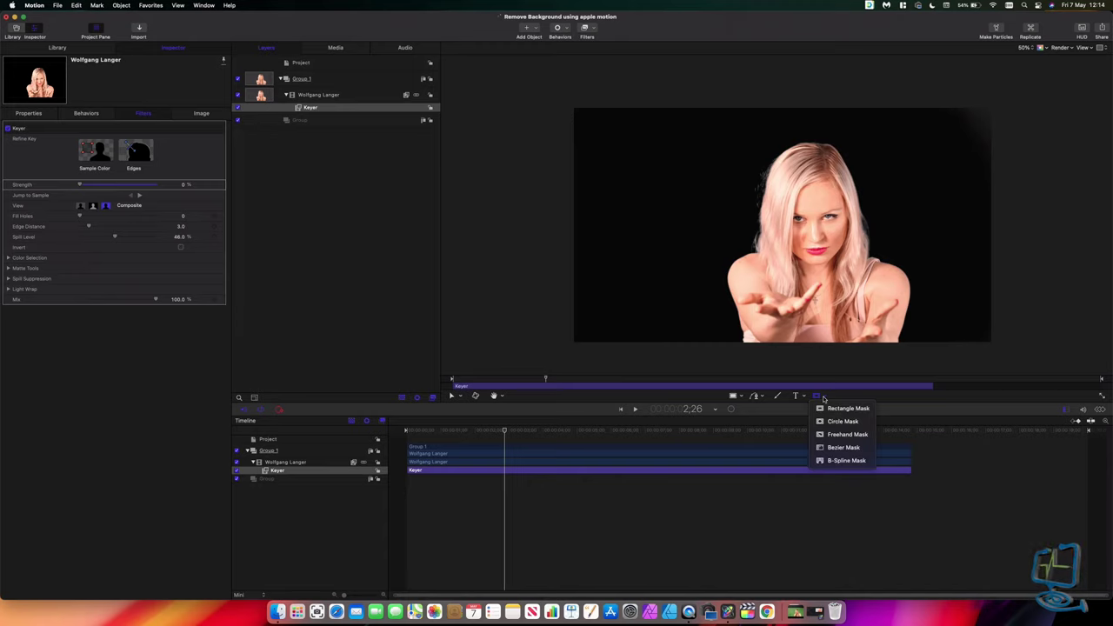
click(842, 448)
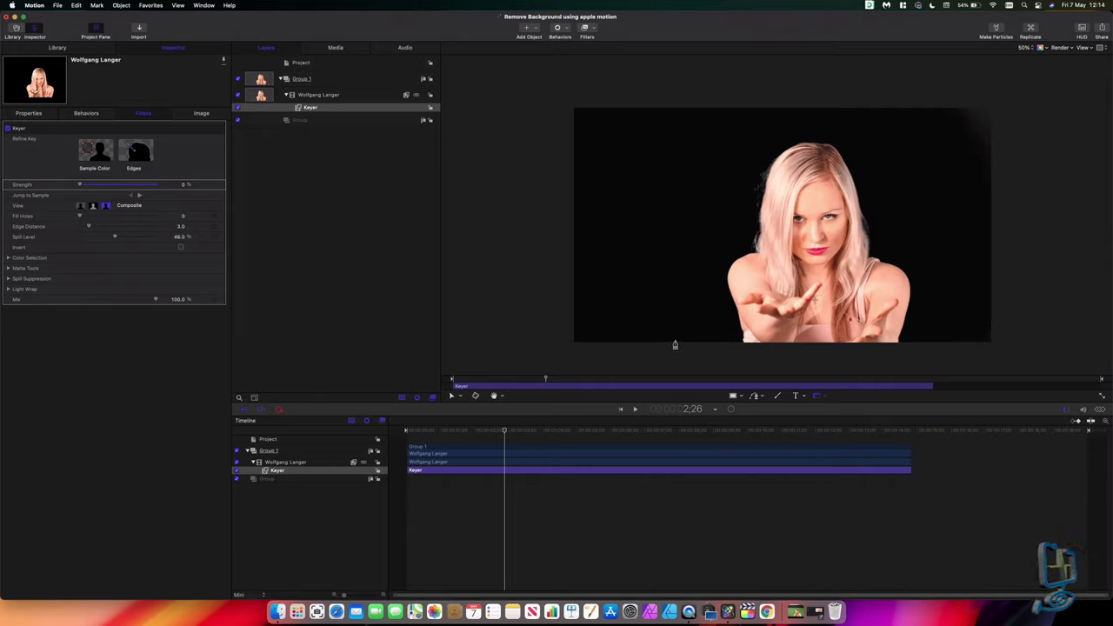
drag(674, 344, 663, 306)
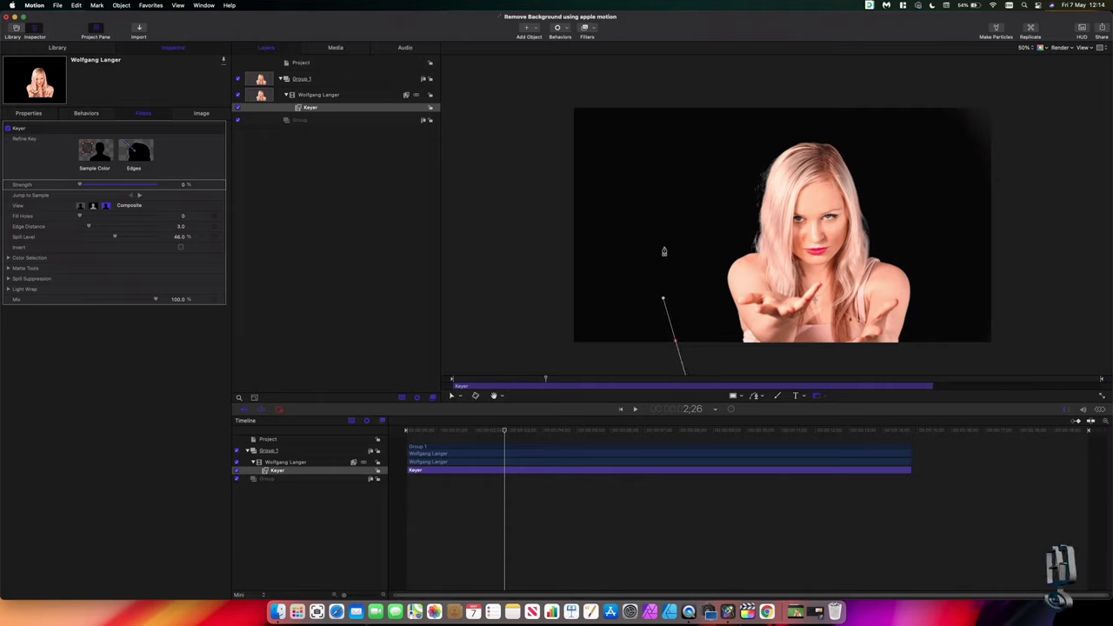
drag(665, 248, 680, 193)
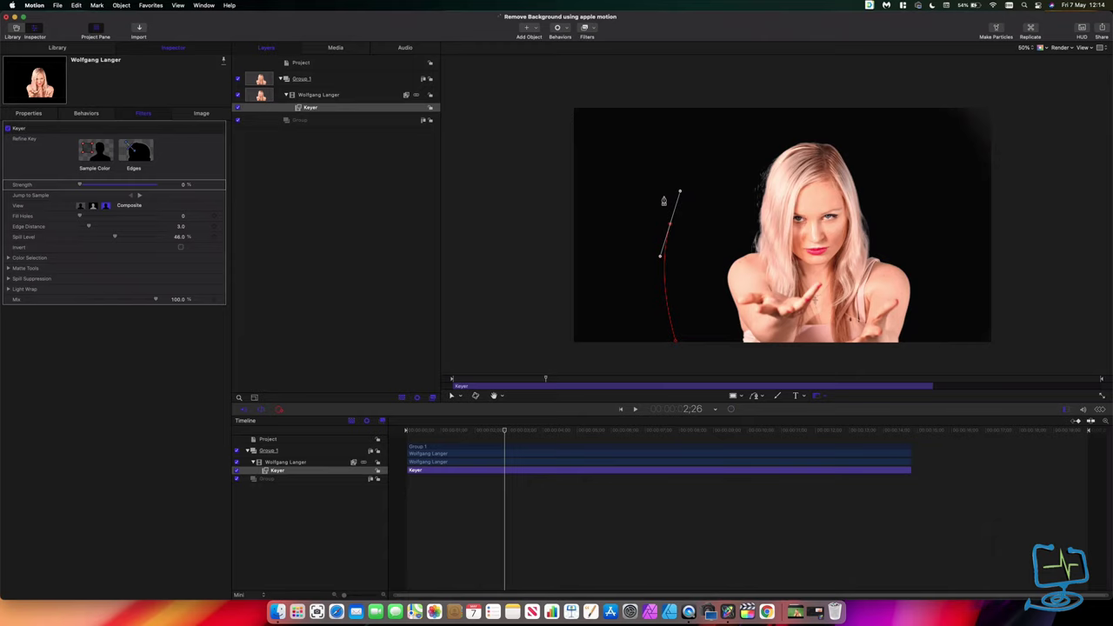
click(696, 149)
click(731, 130)
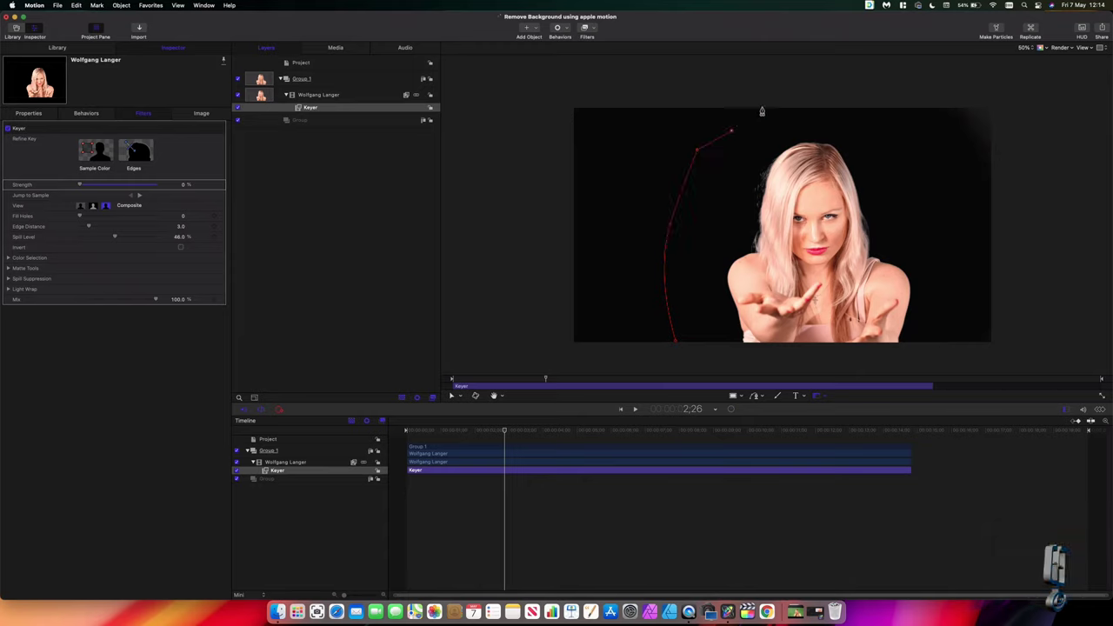
click(824, 111)
click(891, 129)
click(946, 168)
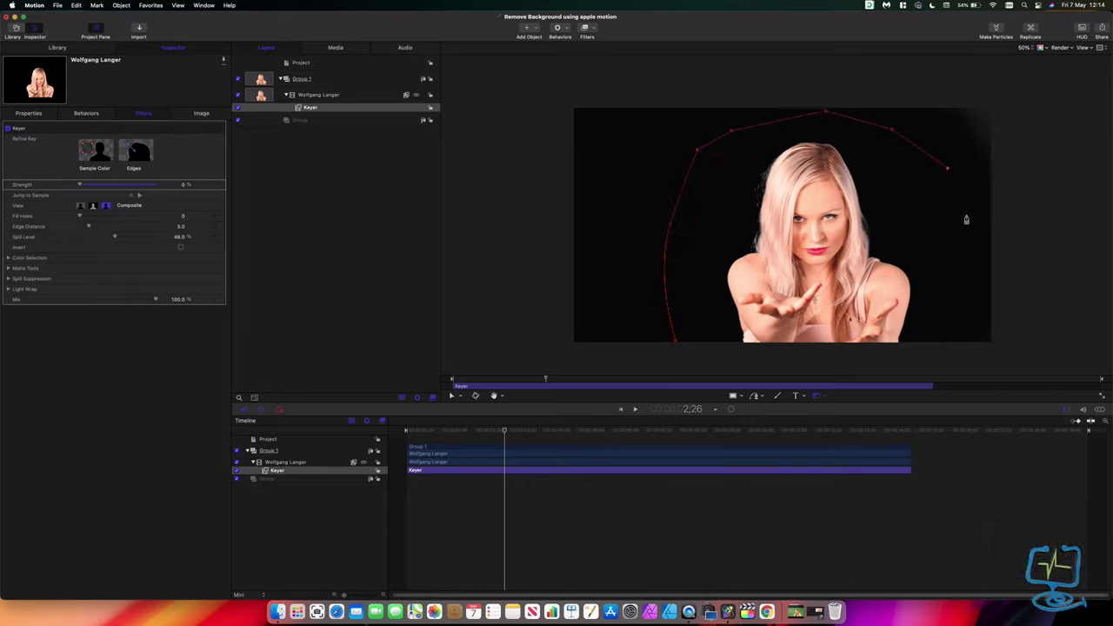
click(965, 216)
click(974, 292)
click(966, 342)
click(937, 358)
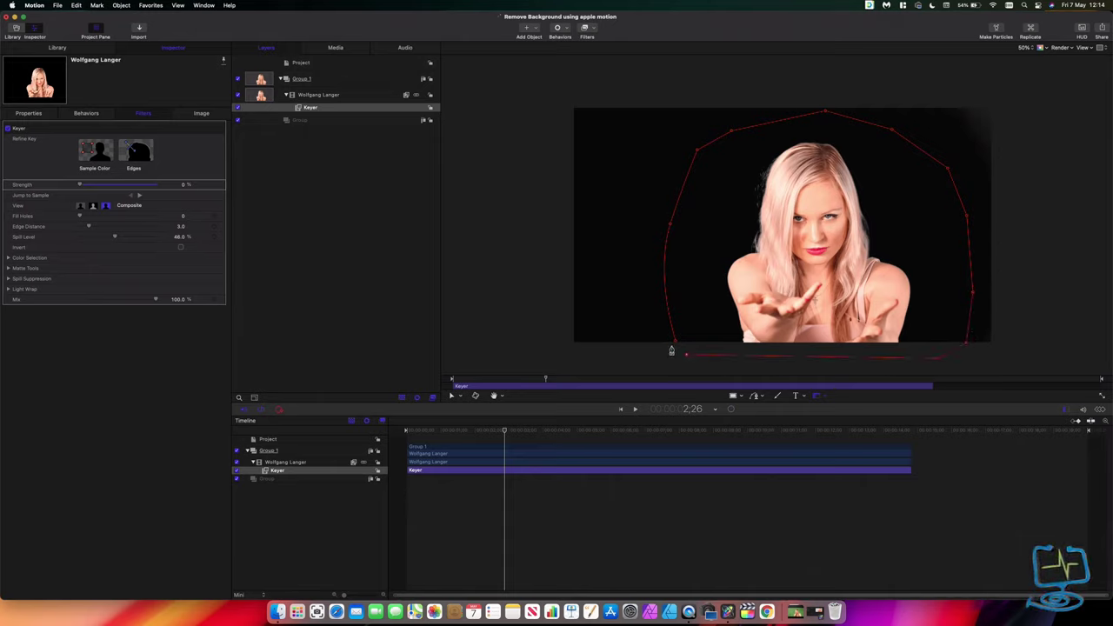
click(677, 354)
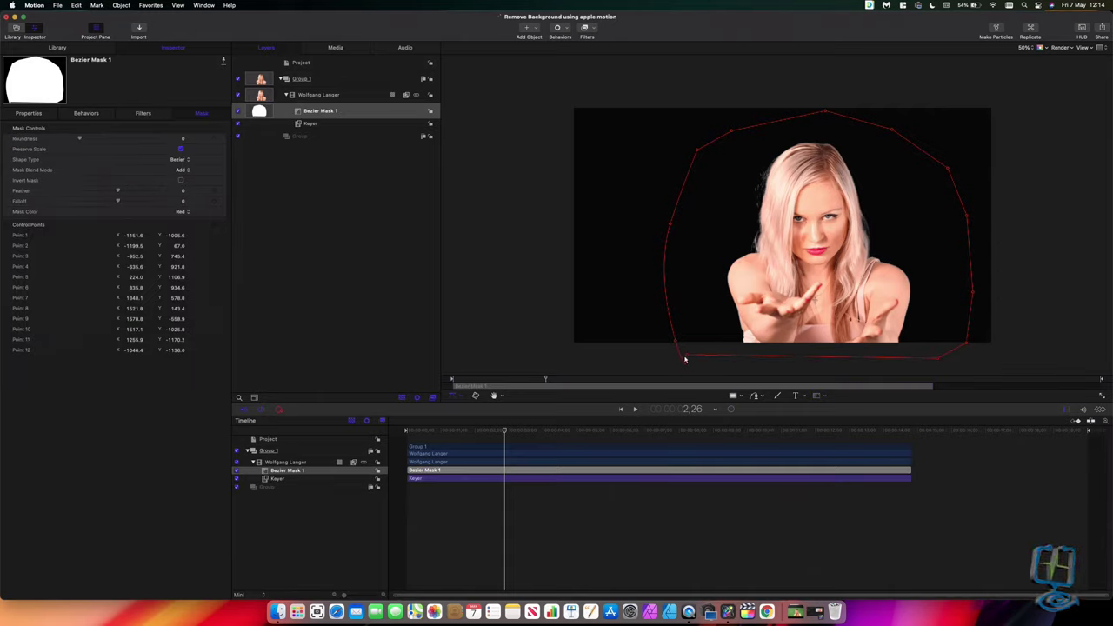
drag(677, 355, 658, 261)
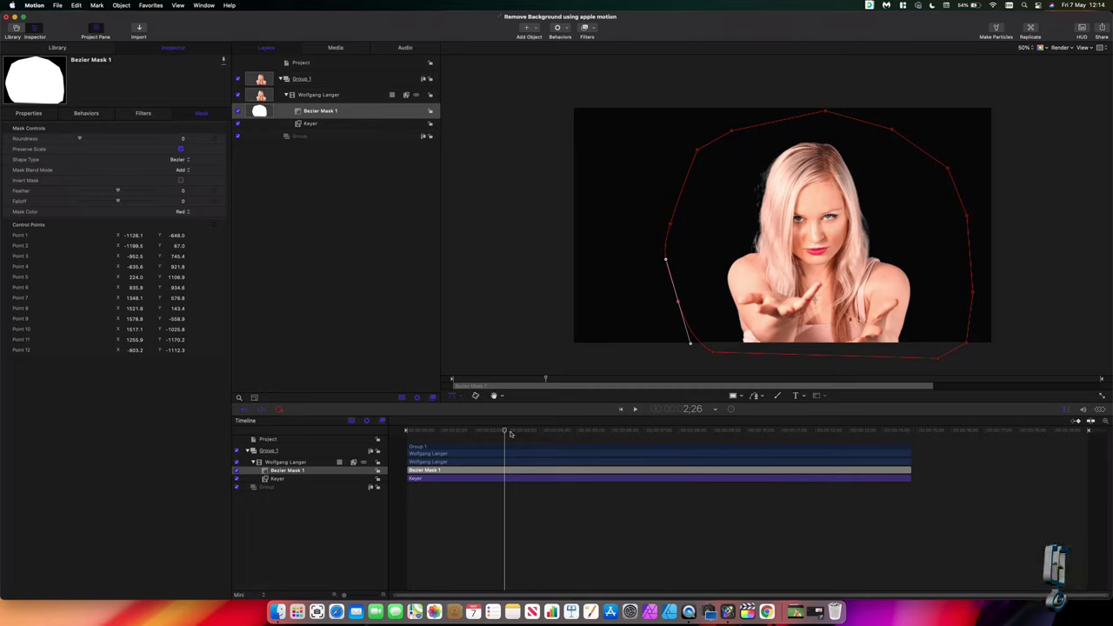
Step: Check the mask at 7;26 and 8;20 and raise its two upper points above her hair to about Y 1151
drag(505, 432, 674, 449)
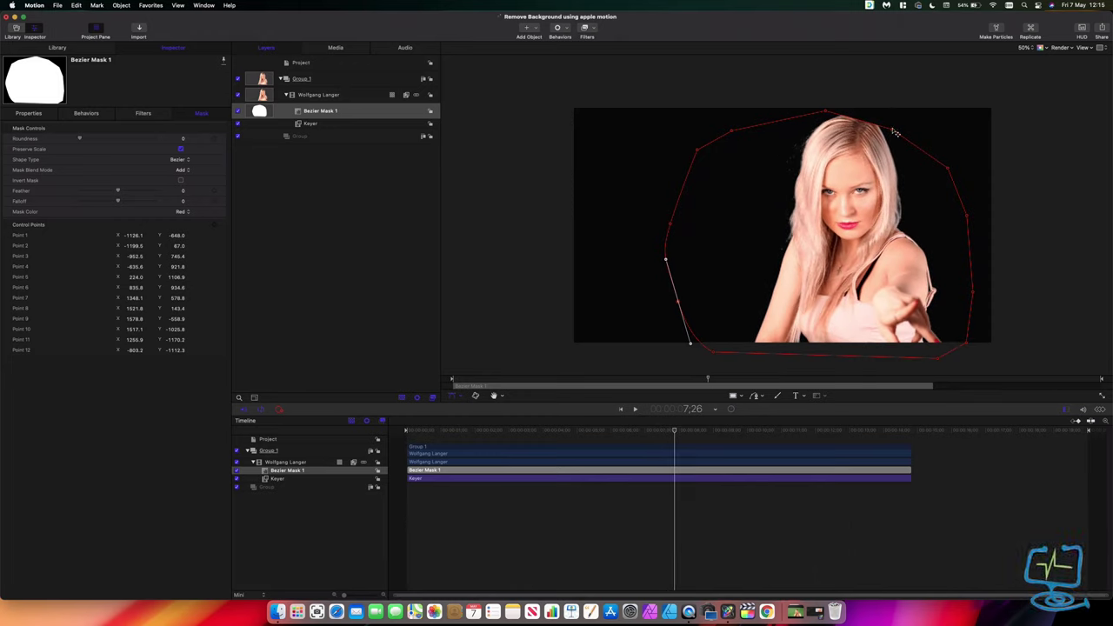
drag(895, 132, 902, 110)
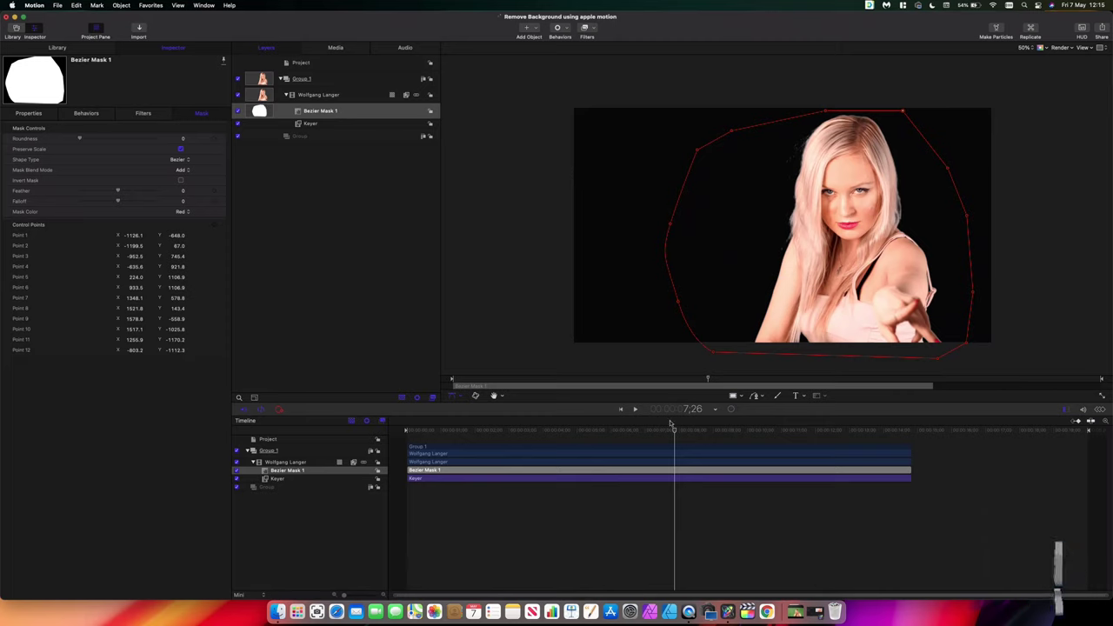
key(space)
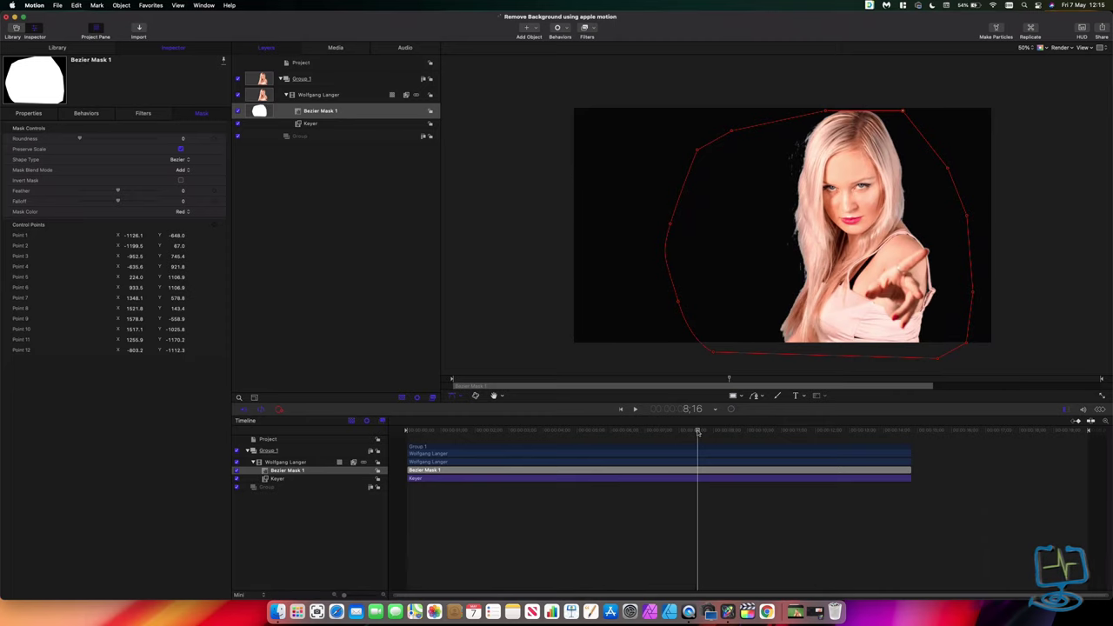
drag(827, 113, 826, 108)
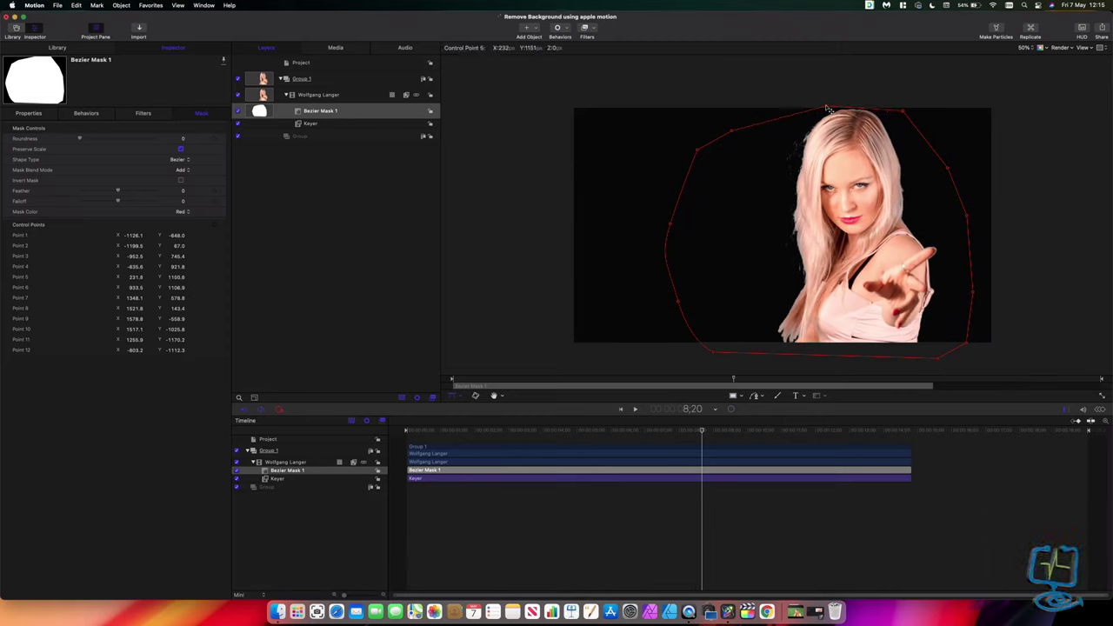
drag(903, 111, 902, 106)
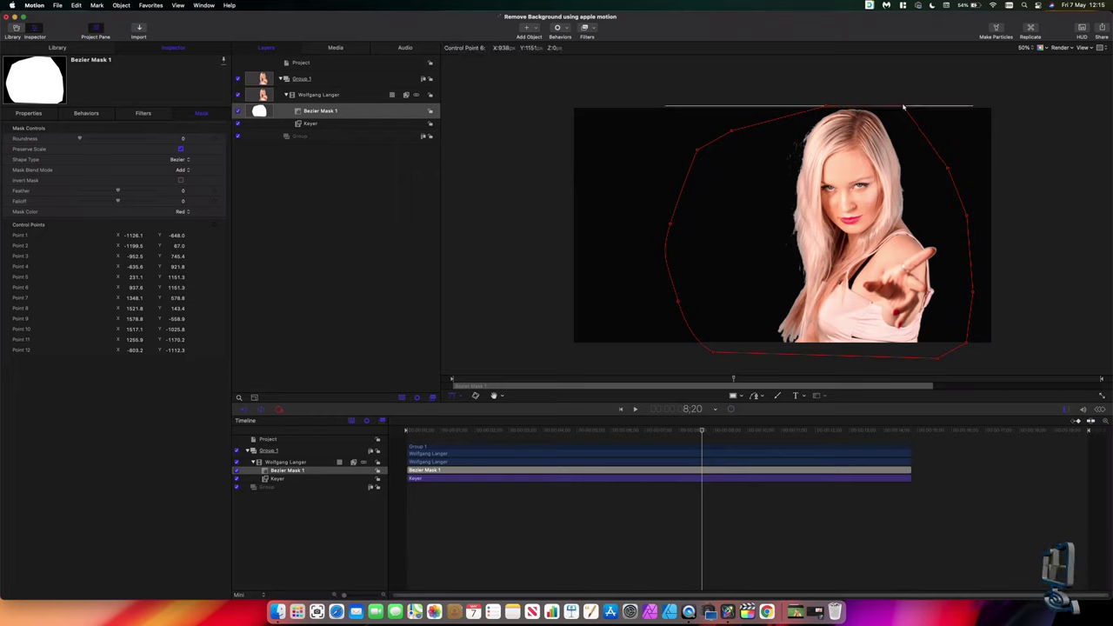
Step: Temporarily disable the Keyer to check the mask against the green background at 8;11 and 14;03, and re-enable it
mouse_move(704, 432)
mouse_down()
mouse_move(909, 440)
mouse_move(692, 435)
mouse_up()
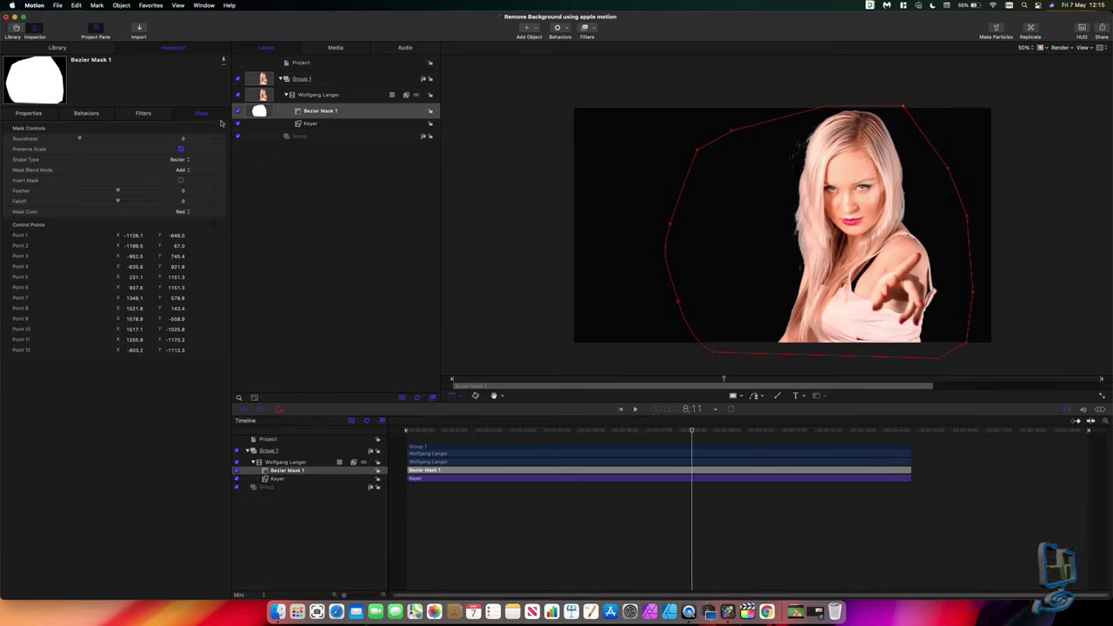
click(237, 124)
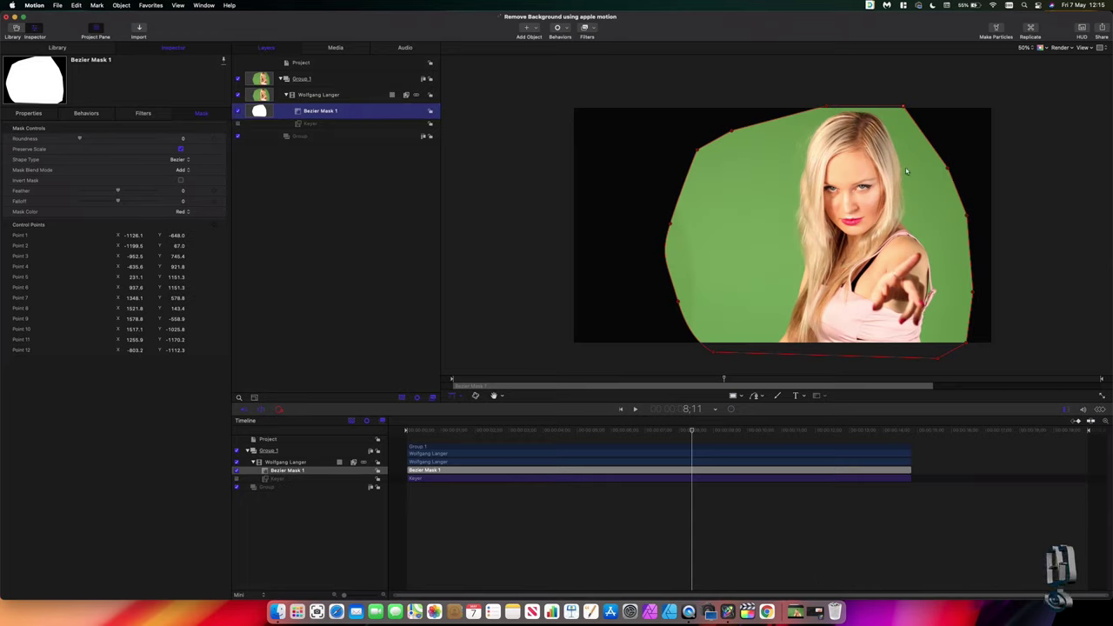
drag(692, 432, 886, 444)
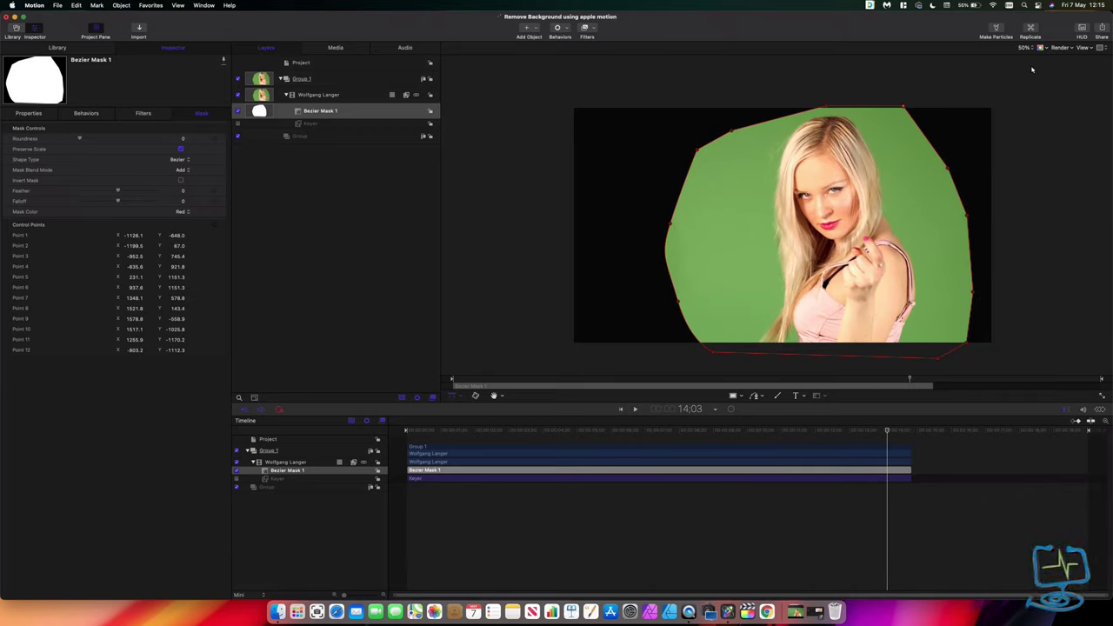
click(238, 124)
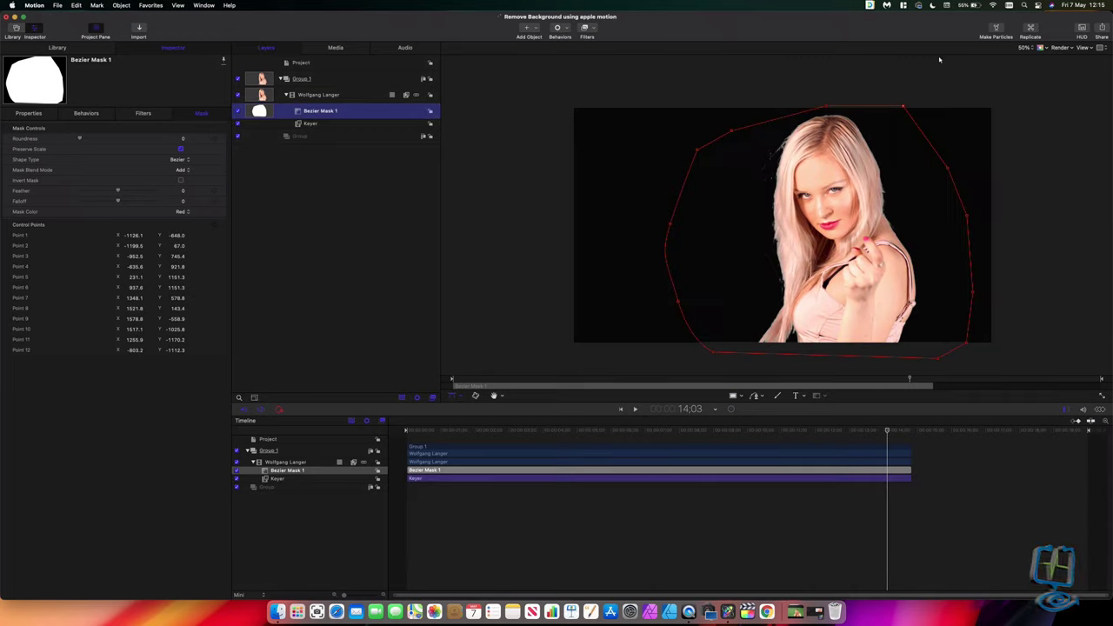
Step: Set the canvas channel display to Transparent and check the masked key at 4;22
click(1043, 48)
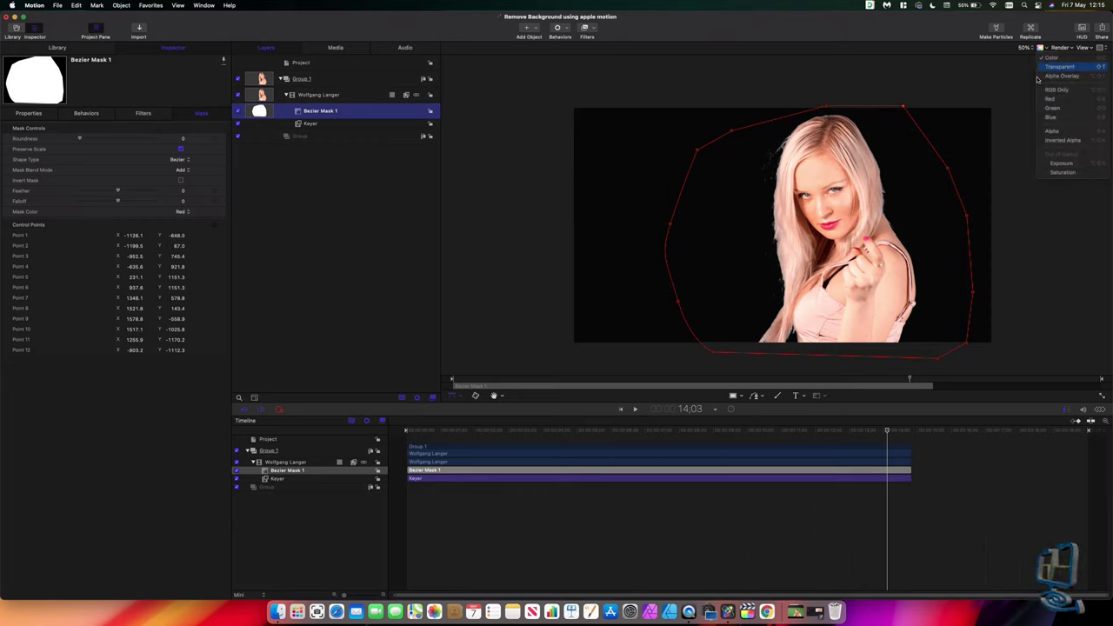
click(1056, 67)
drag(888, 431, 568, 434)
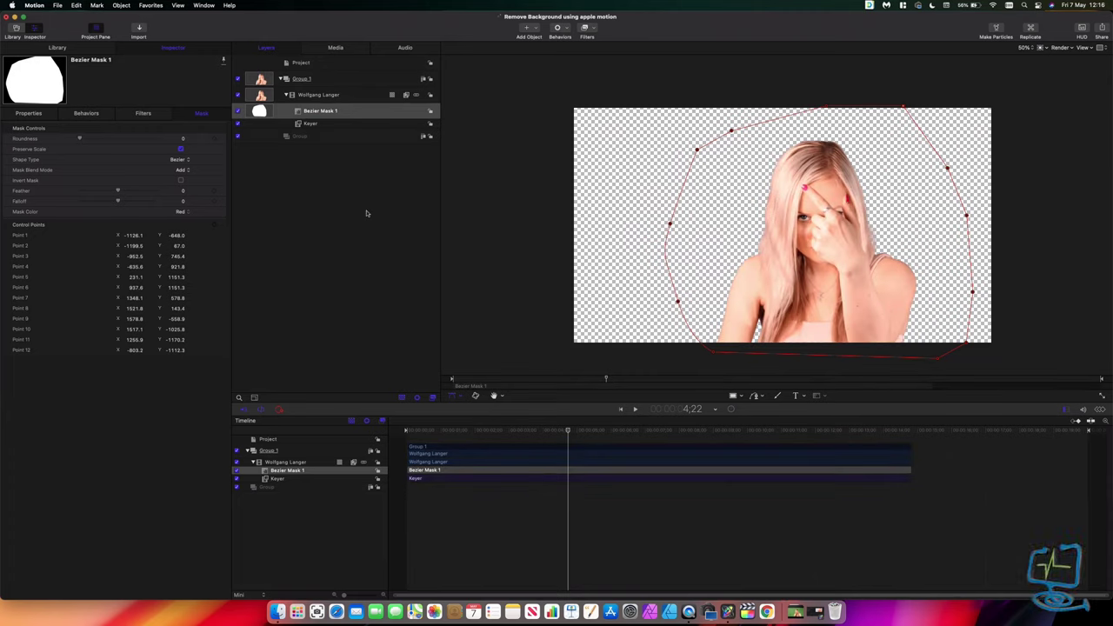
Step: Set up a movie export of the project with the Apple ProRes 4444 video codec and the Video Only format
click(57, 5)
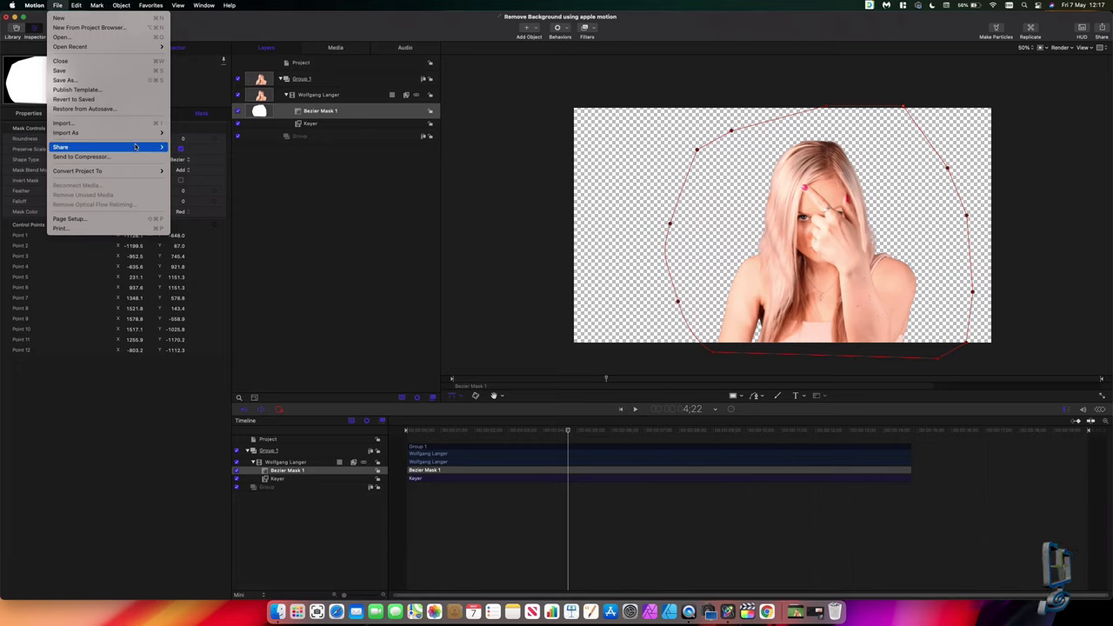
mouse_move(148, 150)
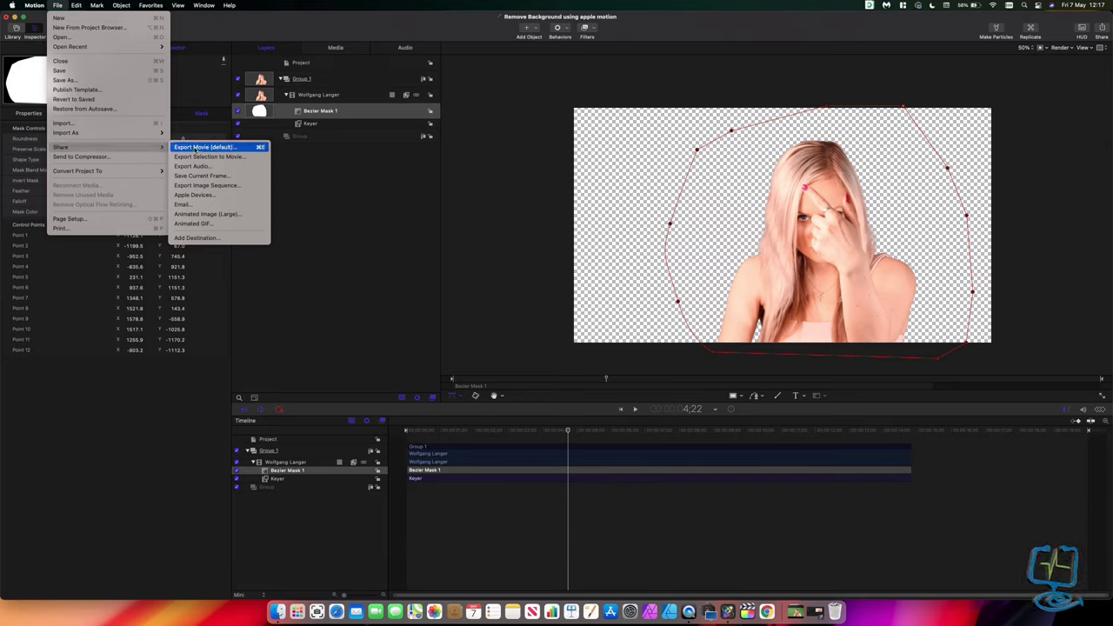
click(203, 147)
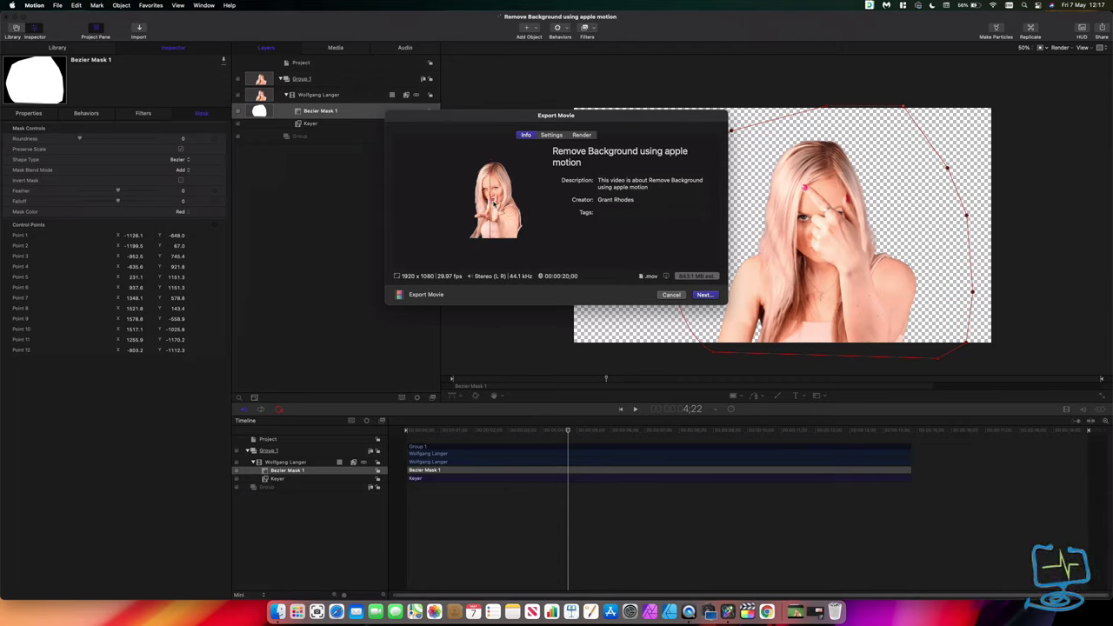
click(550, 136)
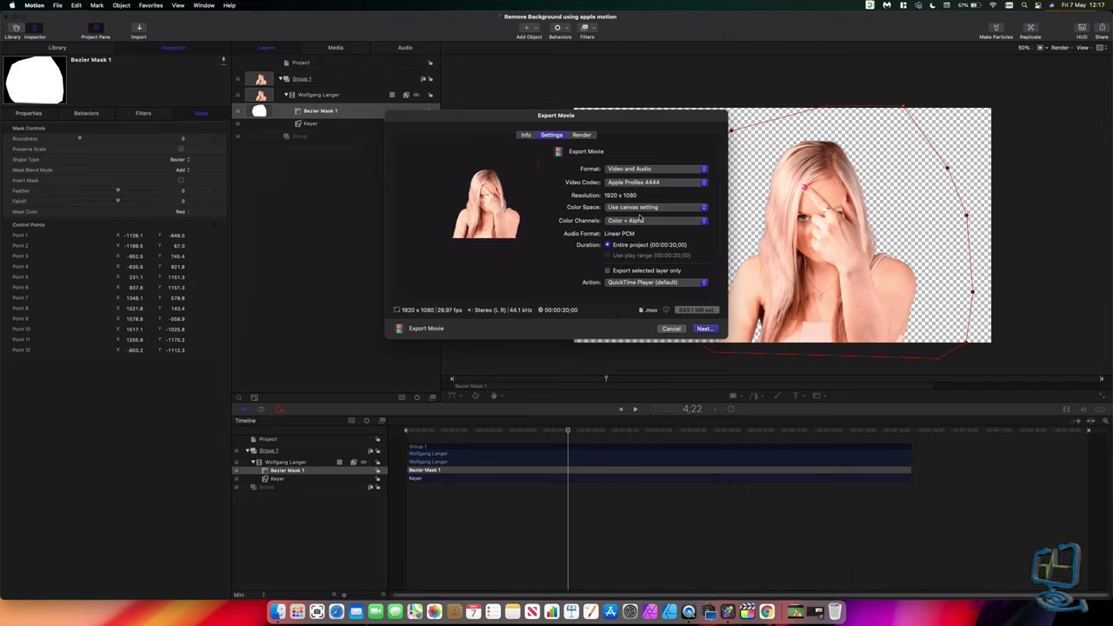
click(631, 182)
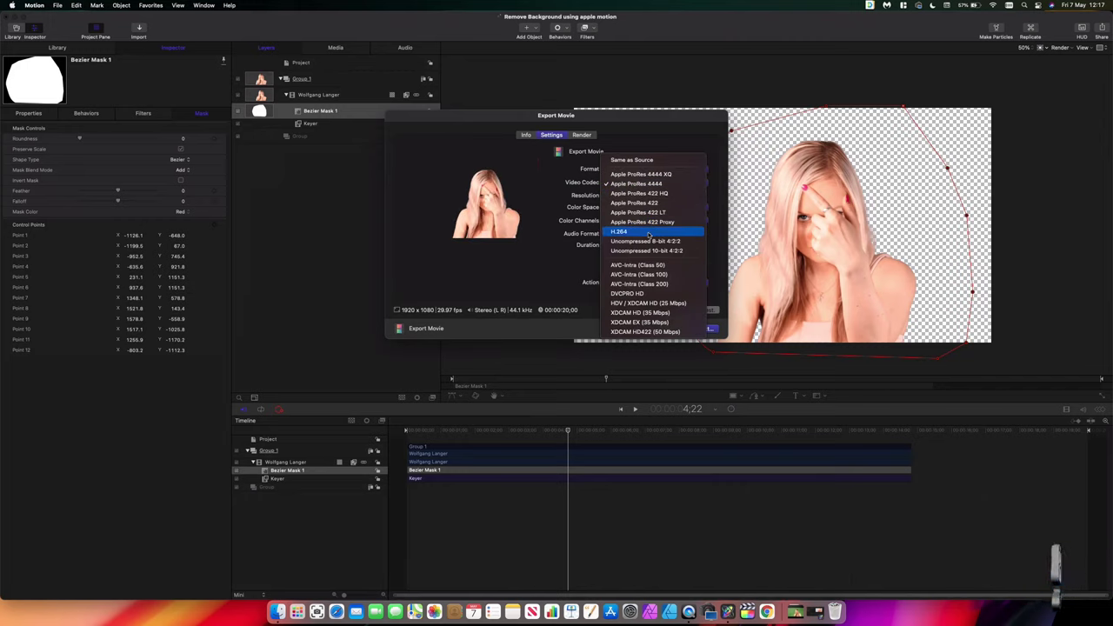
click(645, 184)
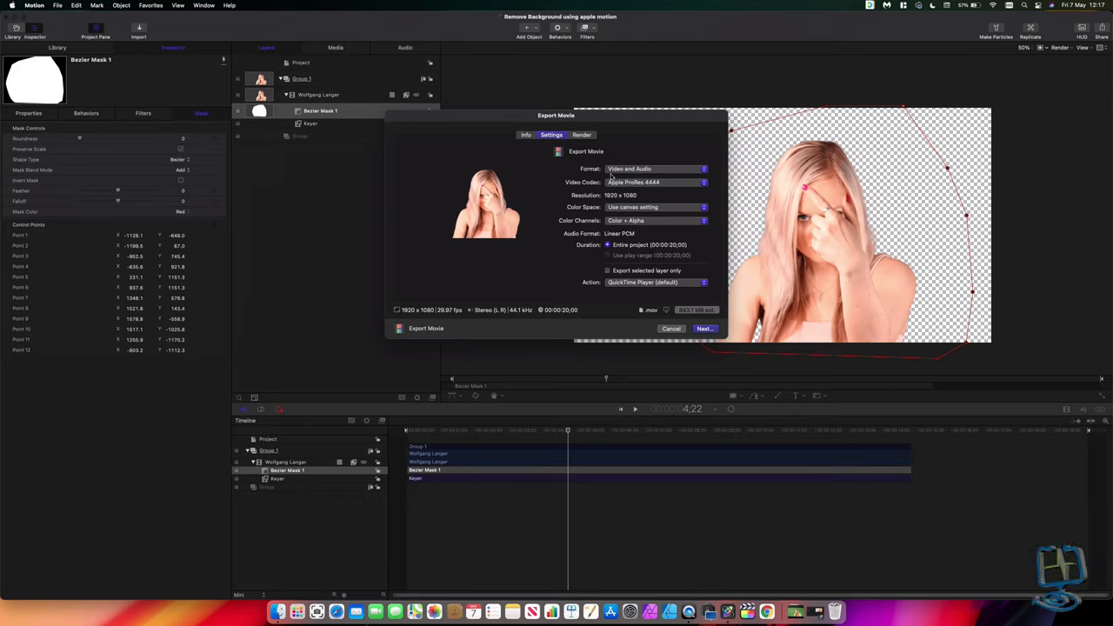
click(663, 173)
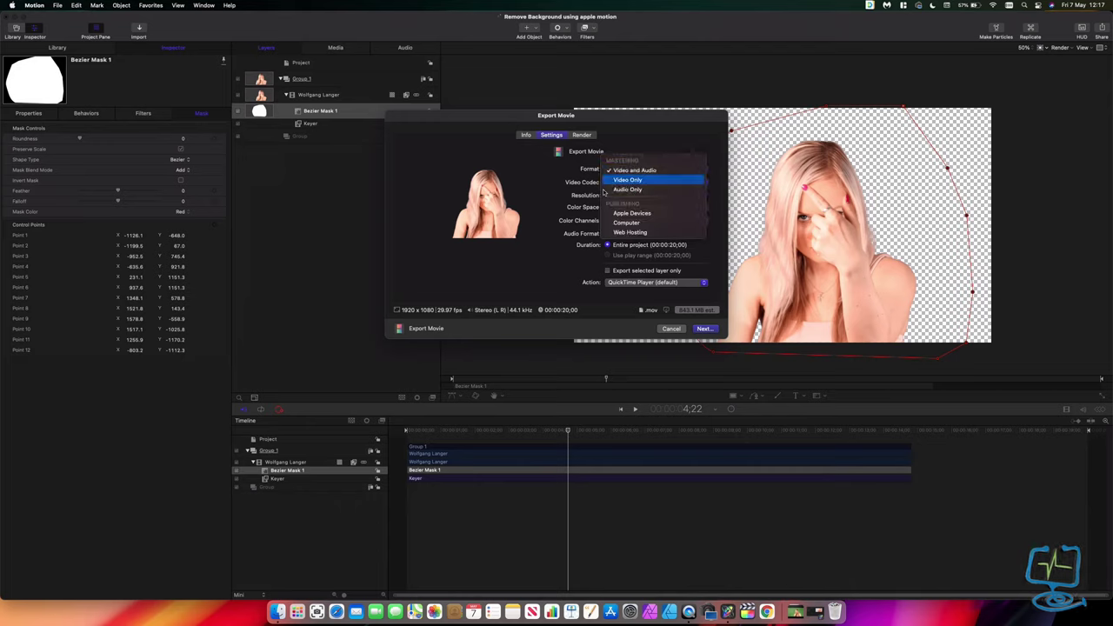
click(652, 182)
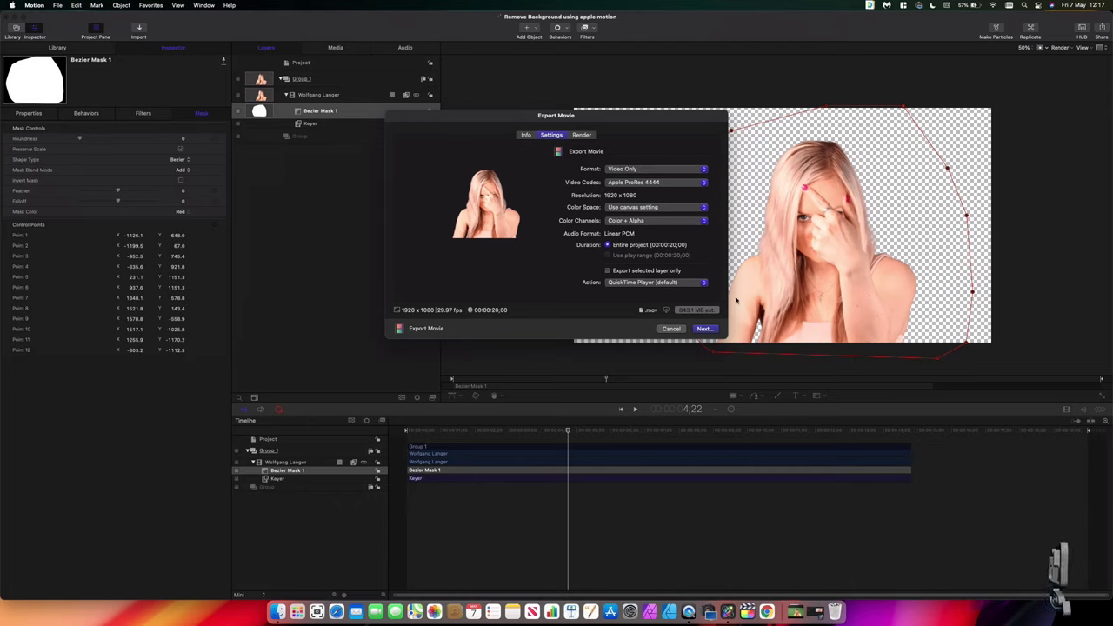
Step: Save the exported movie as "Remove Background using apple motion 2" in the suggested folder and play it in QuickTime Player
click(704, 329)
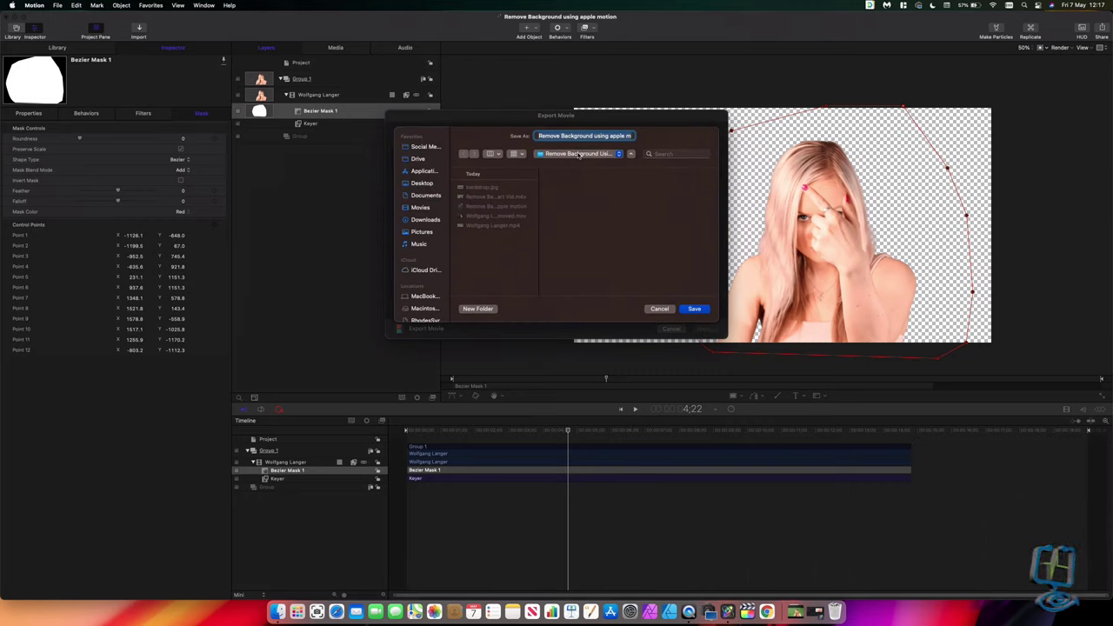
click(628, 136)
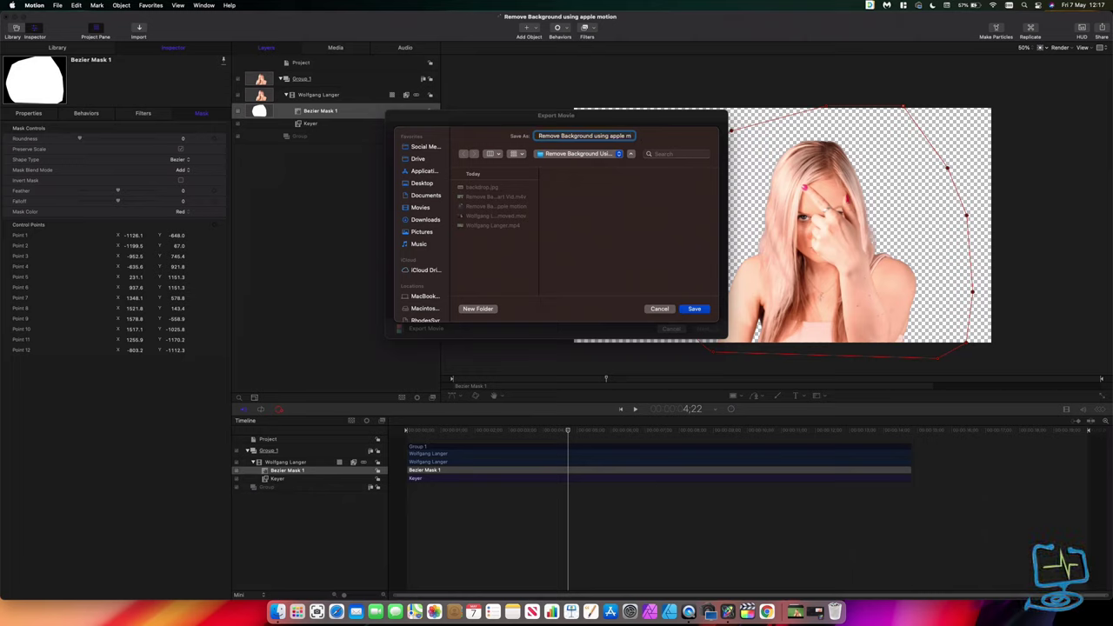
text(otion 2)
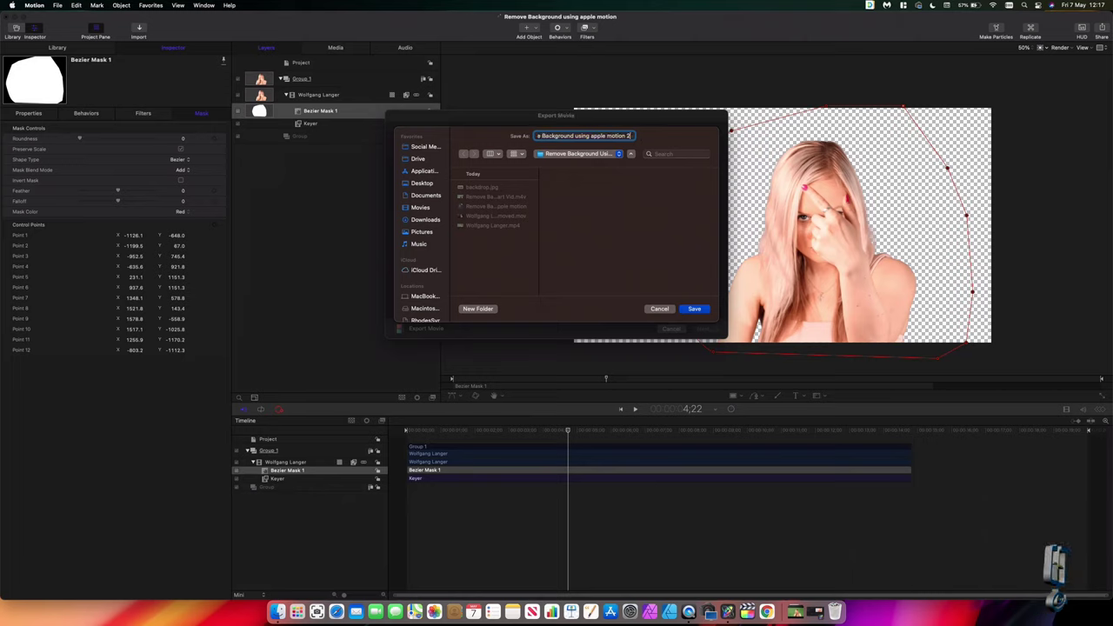
click(693, 308)
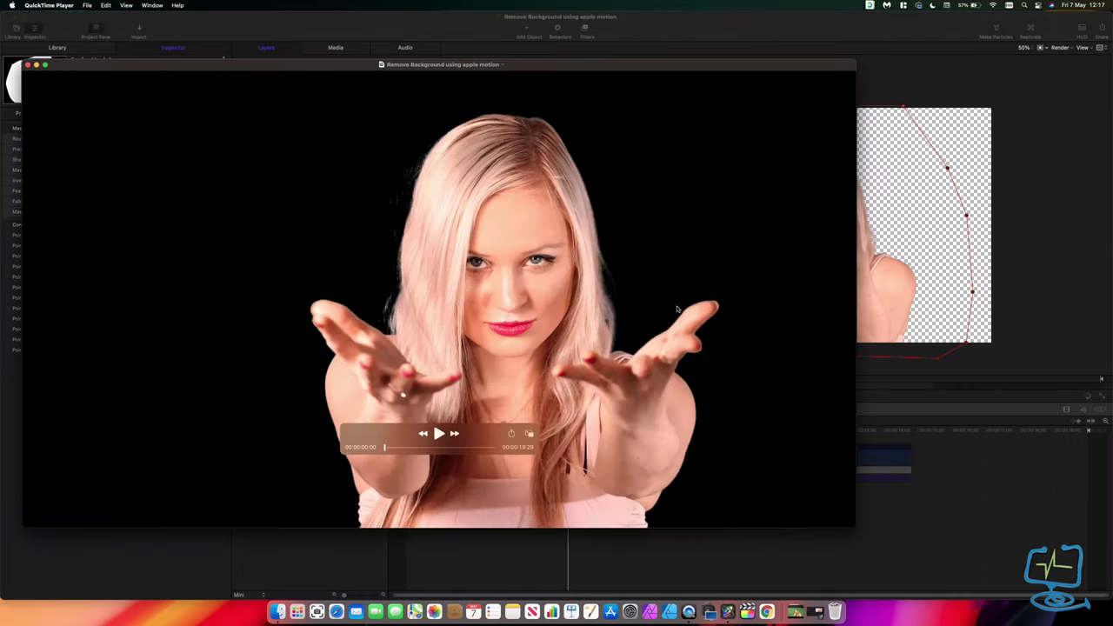
click(438, 434)
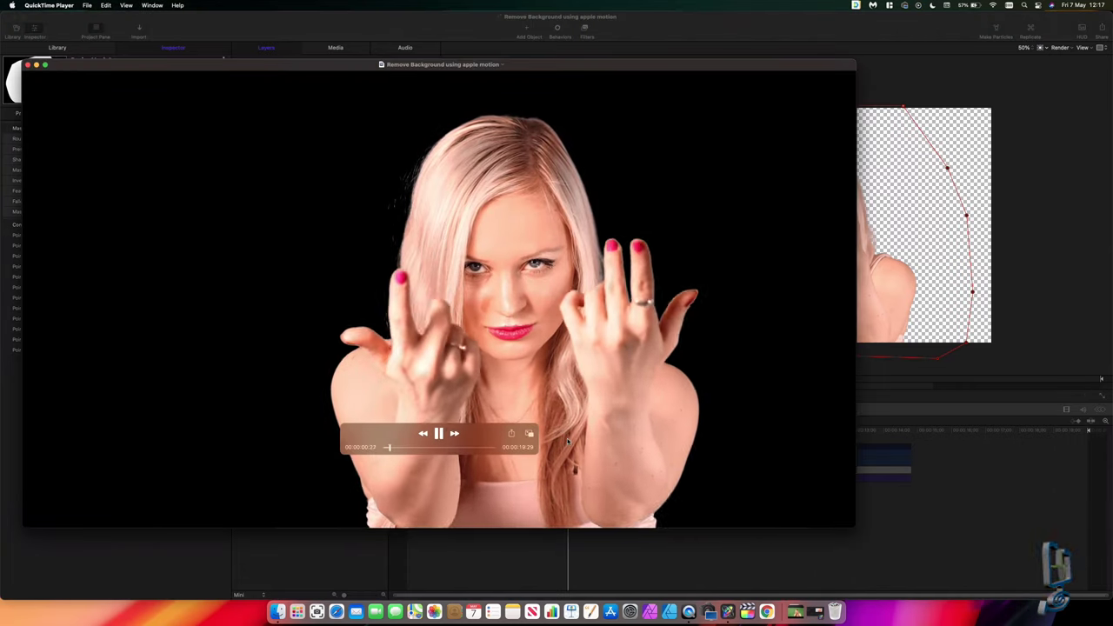